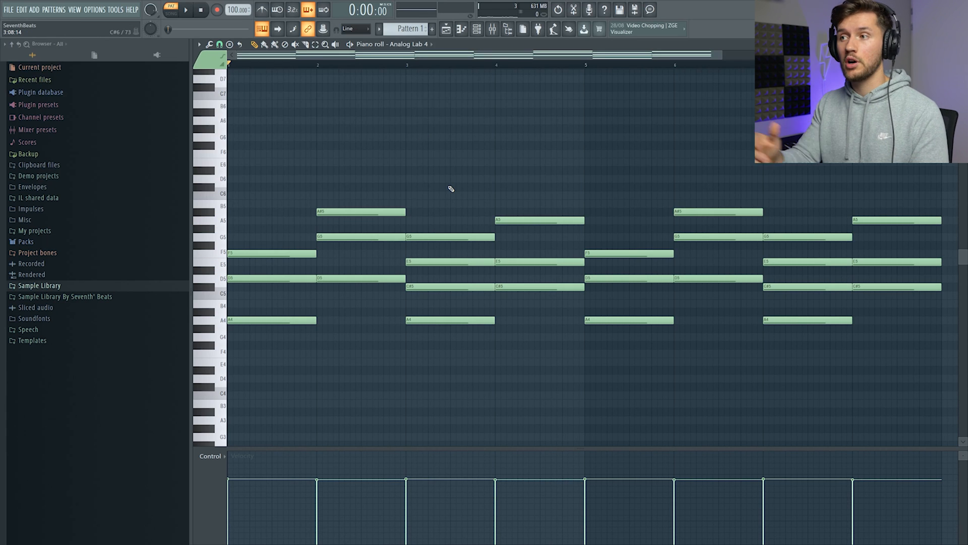
- Play back the Analog Lab 4 chord progression and bring up the Ample Guitar TC piano roll
{"action": "key", "text": "space"}
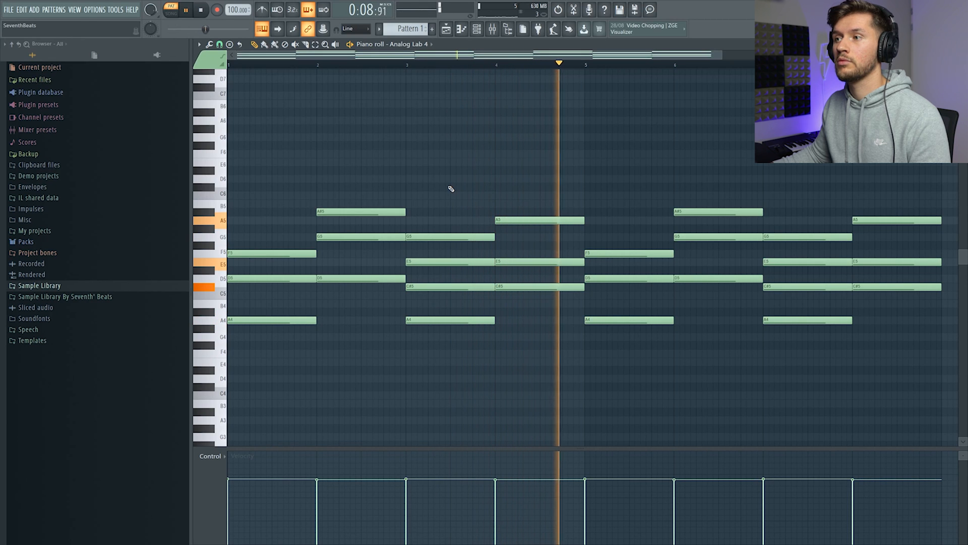
{"action": "key", "text": "space"}
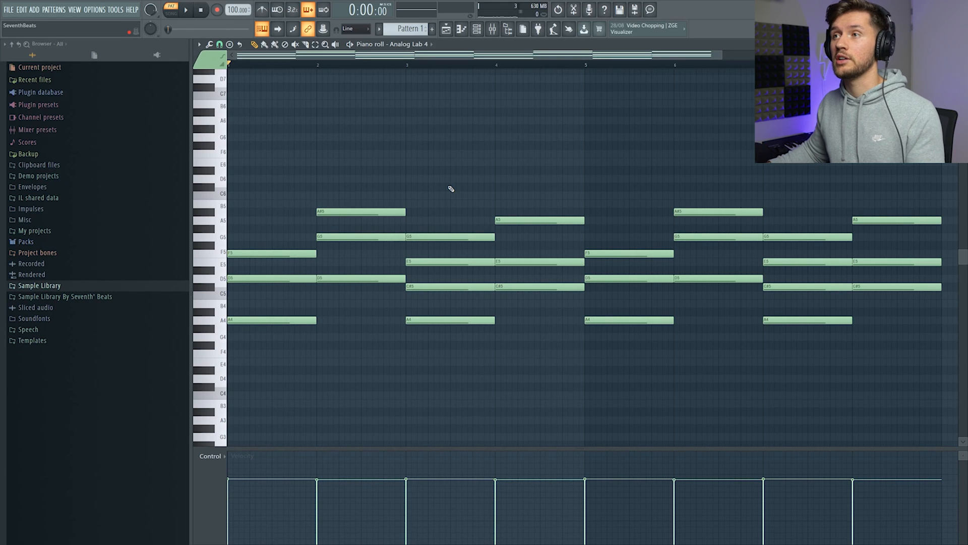
{"action": "left_click", "coordinate": [477, 29]}
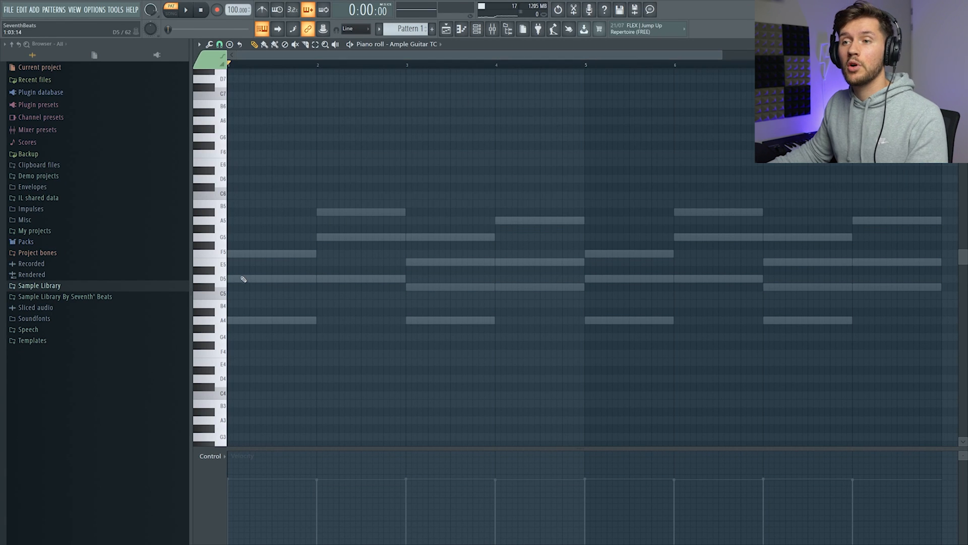
- Place half-bar notes D5, G5, E5 and E5 at the starts of bars 1 to 4 and play them back
{"action": "left_click", "coordinate": [233, 278]}
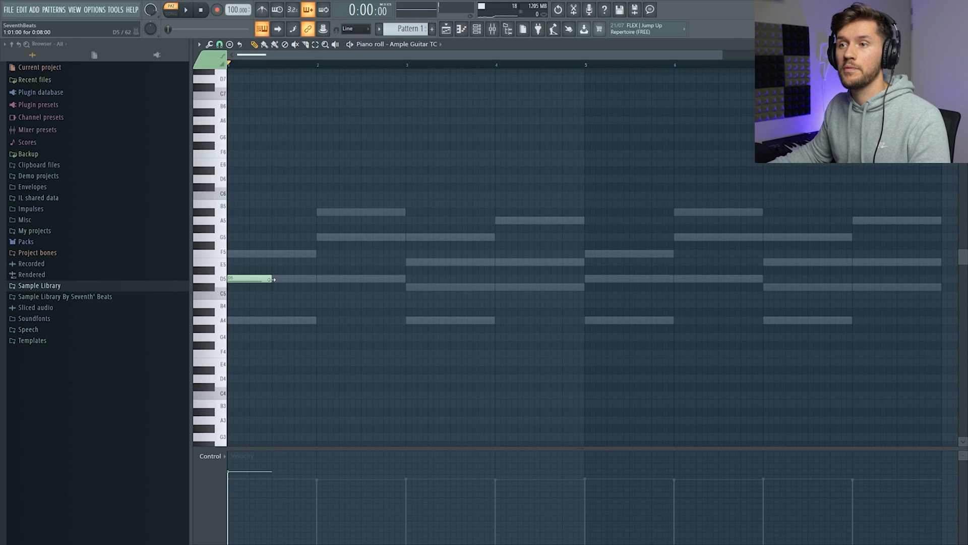
{"action": "left_click_drag", "start_coordinate": [272, 279], "coordinate": [284, 277]}
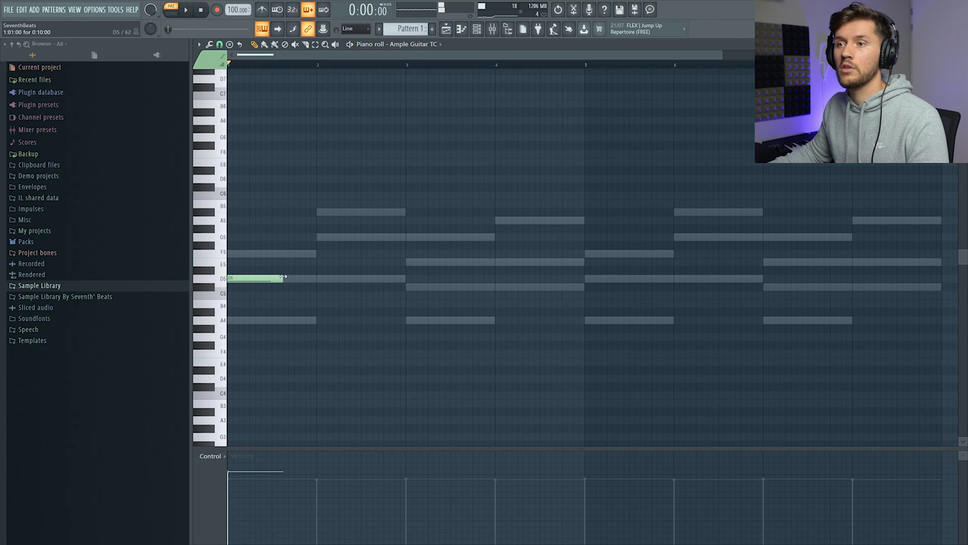
{"action": "key", "text": "space"}
{"action": "scroll", "coordinate": [428, 199], "scroll_direction": "up", "scroll_amount": 2}
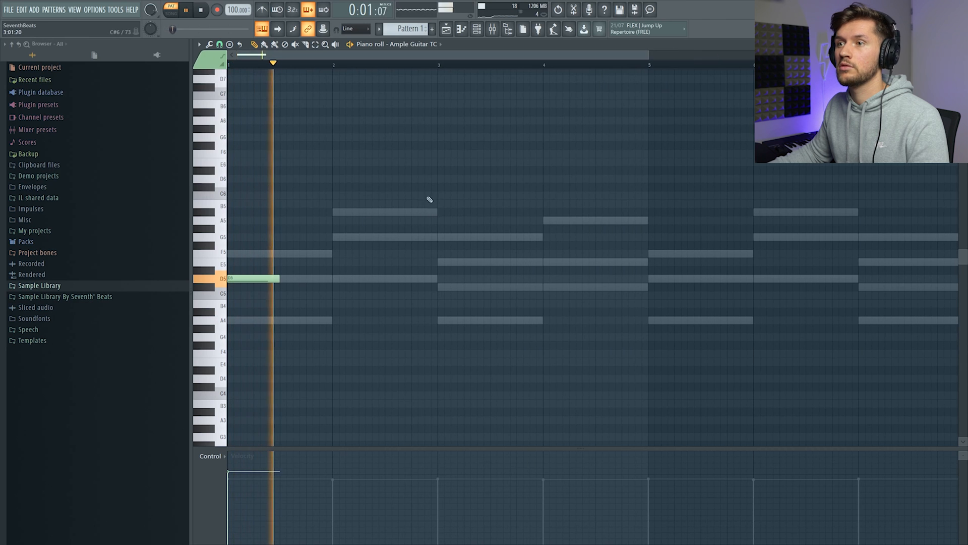
{"action": "left_click", "coordinate": [336, 237]}
{"action": "left_click", "coordinate": [443, 261]}
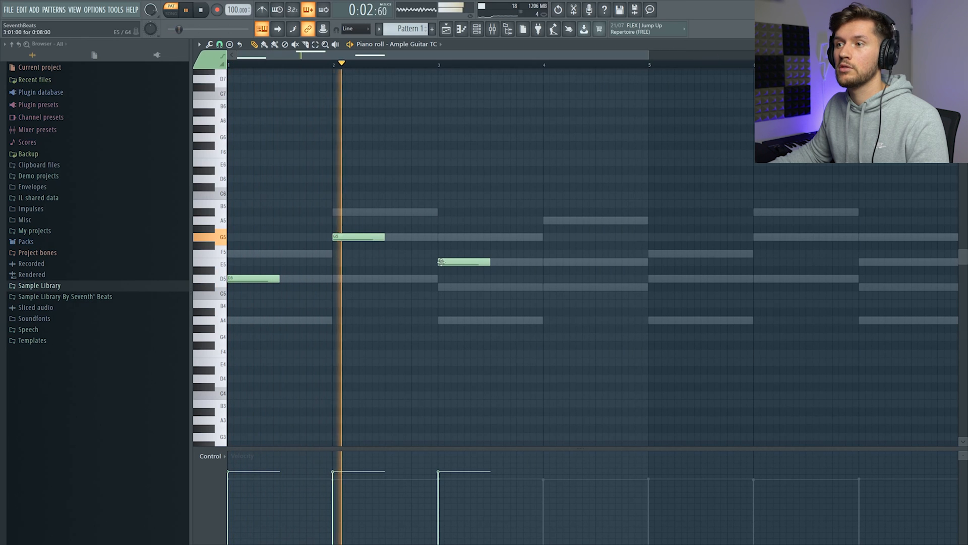
{"action": "left_click", "coordinate": [547, 262]}
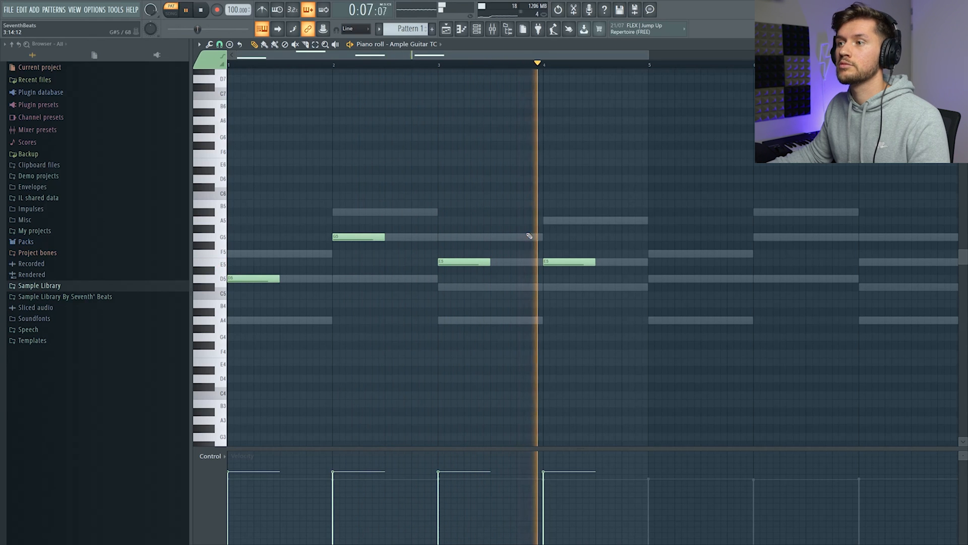
{"action": "key", "text": "space"}
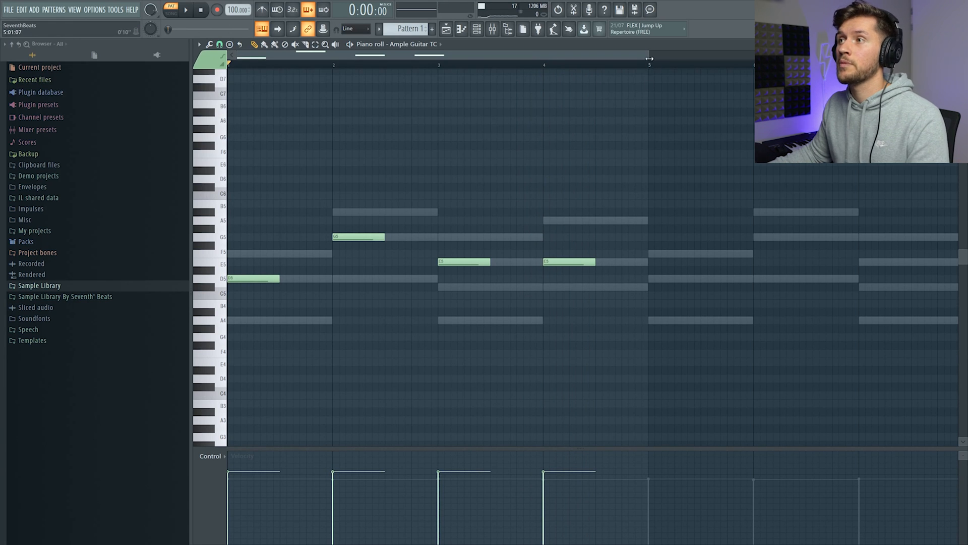
- Set the piano roll's grid snap to 1/3 step
{"action": "left_click_drag", "start_coordinate": [650, 58], "coordinate": [544, 59]}
{"action": "left_click", "coordinate": [220, 45]}
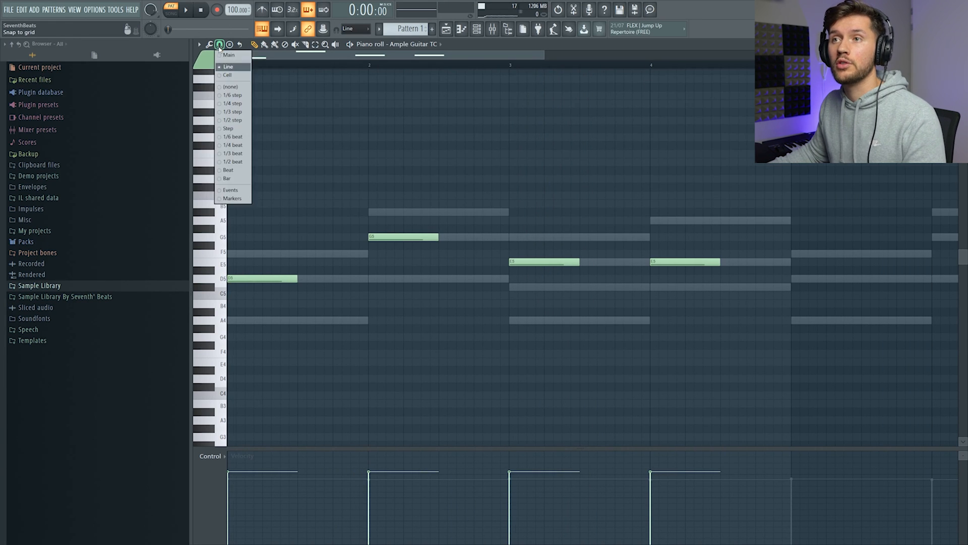
{"action": "left_click", "coordinate": [237, 111]}
{"action": "left_click_drag", "start_coordinate": [550, 58], "coordinate": [434, 59]}
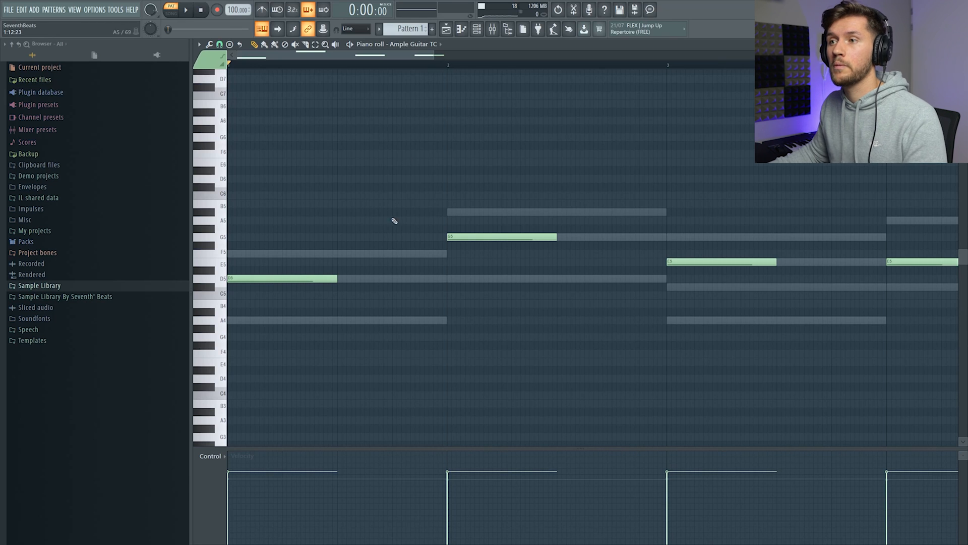
- Add a run of short F5, E5, D5, E5 and F5 notes at the end of bar 1 and play it back
{"action": "left_click", "coordinate": [401, 279]}
{"action": "left_click", "coordinate": [414, 279]}
{"action": "left_click", "coordinate": [432, 279]}
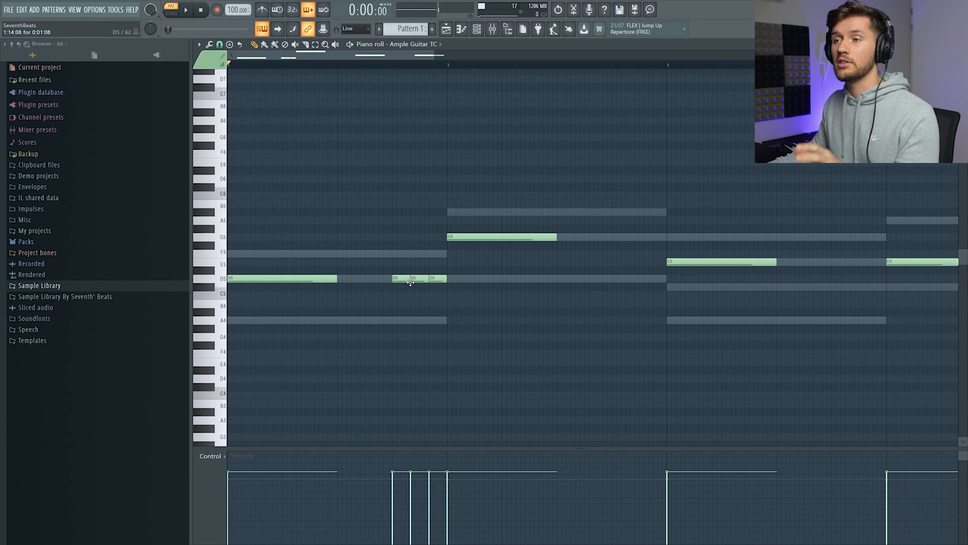
{"action": "left_click", "coordinate": [376, 254]}
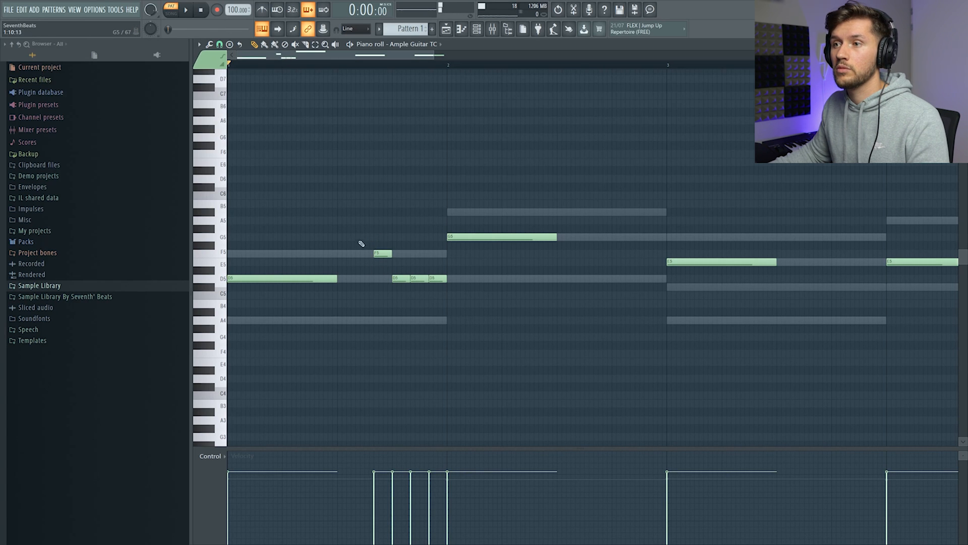
{"action": "left_click", "coordinate": [360, 240]}
{"action": "left_click_drag", "start_coordinate": [416, 279], "coordinate": [432, 253]}
{"action": "key", "text": "space"}
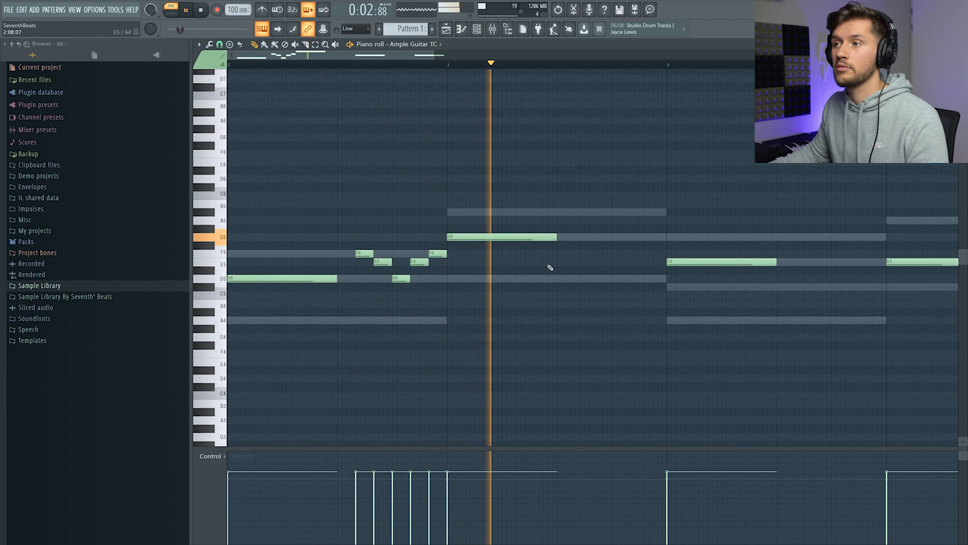
{"action": "key", "text": "space"}
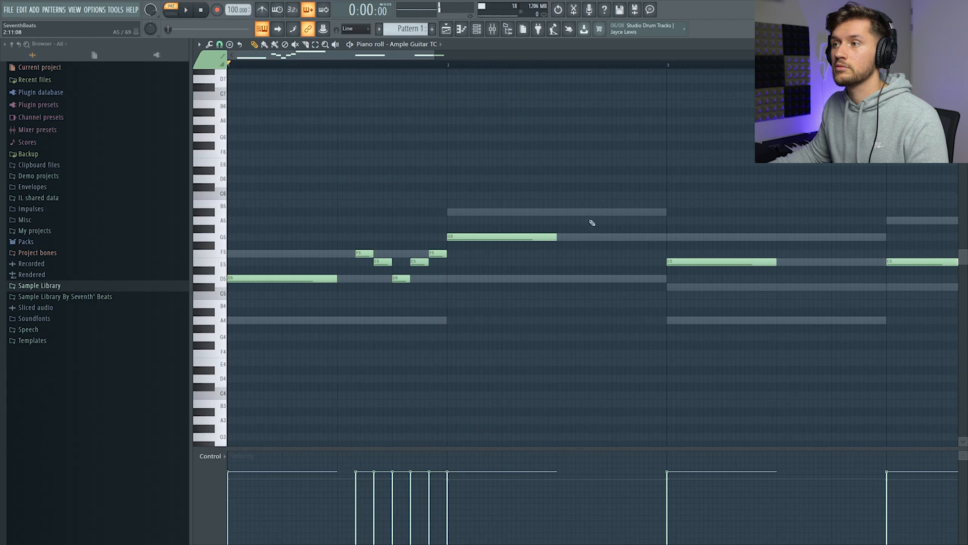
- Add a run of short A#5, A5, A#5, C6 and G5 notes at the end of bar 2 and audition it
{"action": "left_click", "coordinate": [614, 212]}
{"action": "left_click", "coordinate": [633, 194]}
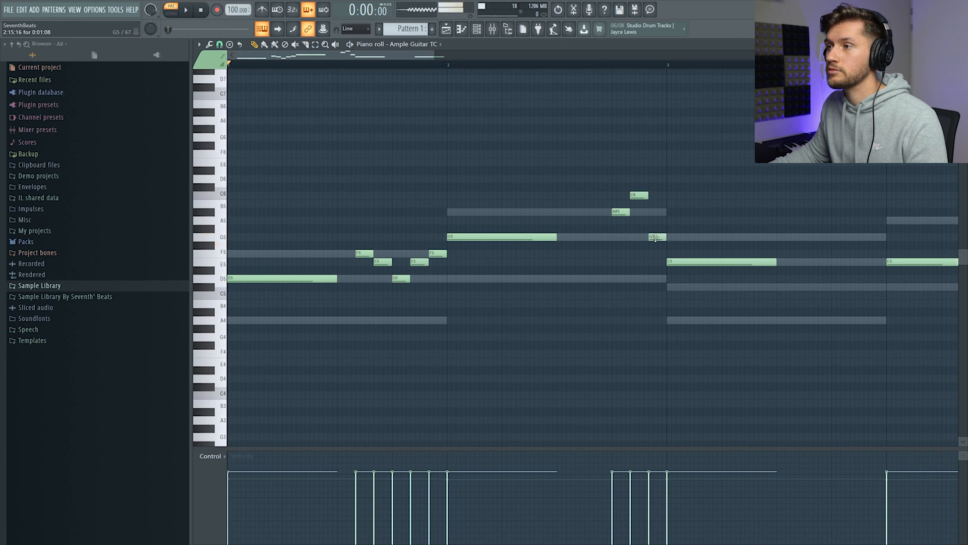
{"action": "left_click_drag", "start_coordinate": [600, 211], "coordinate": [577, 212]}
{"action": "key", "text": "space"}
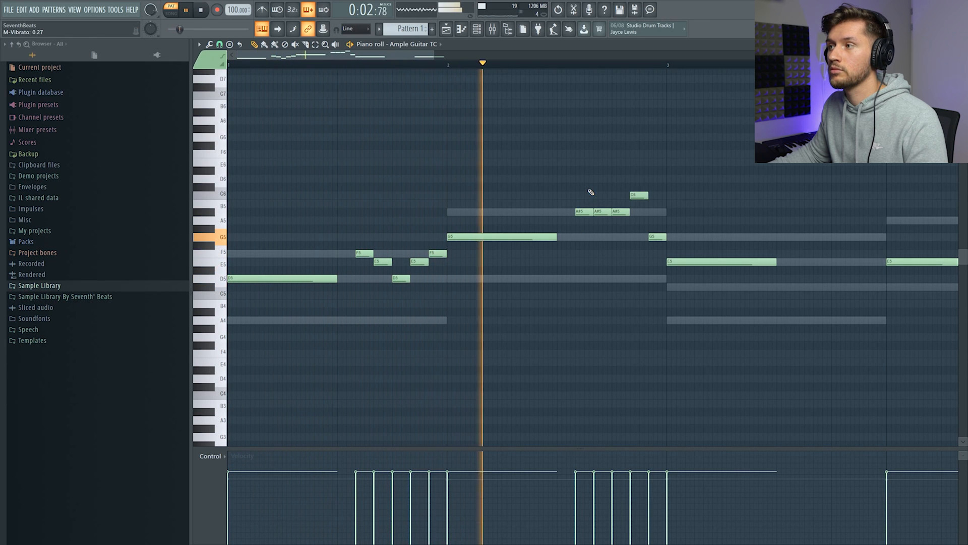
{"action": "key", "text": "space"}
{"action": "key", "text": "space"}
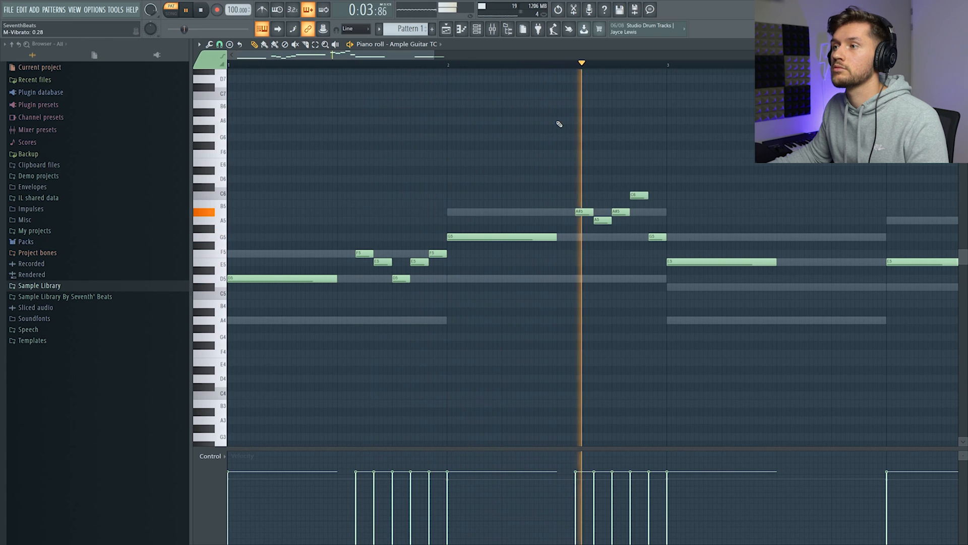
{"action": "key", "text": "space"}
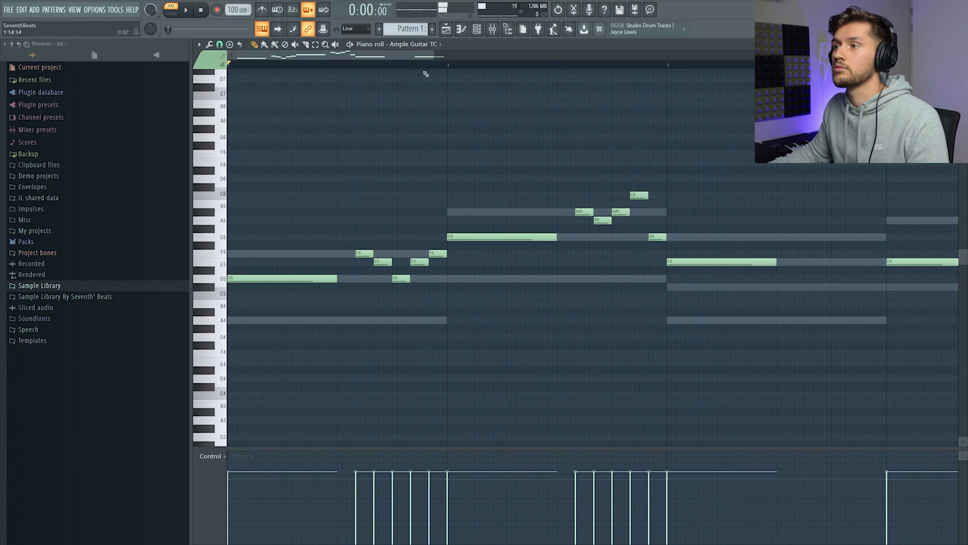
- Raise the last short note of bar 2 to A5 and play back the melody
{"action": "left_click_drag", "start_coordinate": [665, 235], "coordinate": [665, 220]}
{"action": "key", "text": "space"}
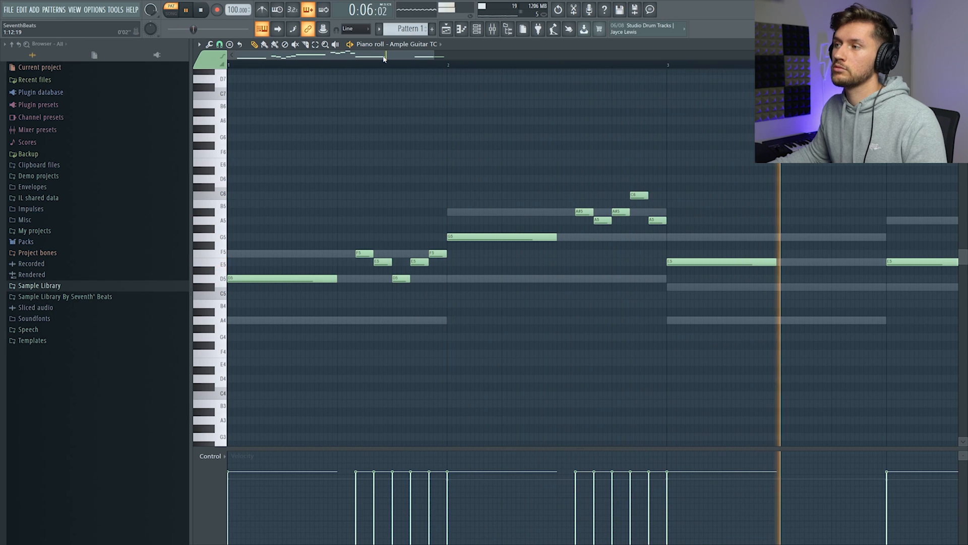
{"action": "key", "text": "space"}
- Add a run of short F5, E5, G5, E5 and F5 notes at the end of bar 3 and play it back
{"action": "left_click_drag", "start_coordinate": [383, 59], "coordinate": [492, 63]}
{"action": "left_click", "coordinate": [448, 237]}
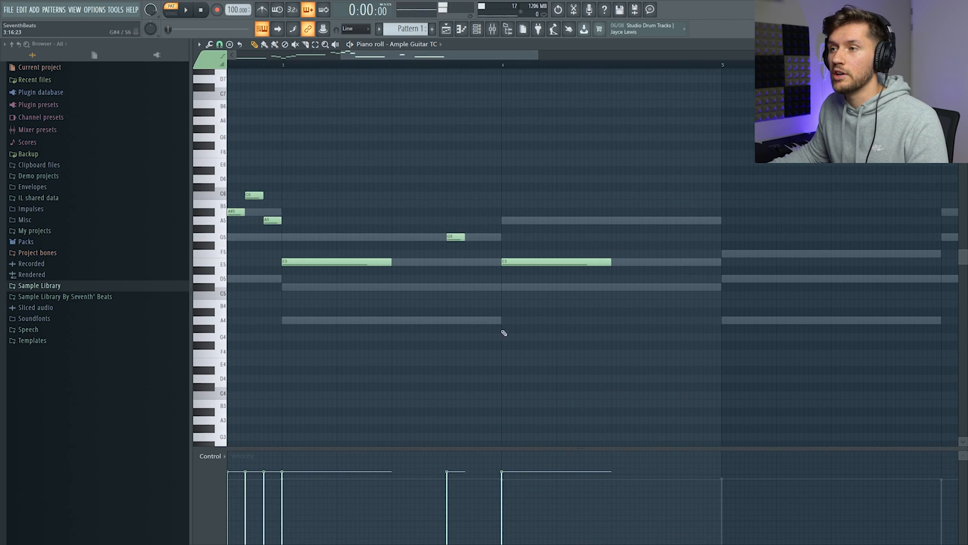
{"action": "left_click", "coordinate": [466, 262]}
{"action": "left_click", "coordinate": [486, 253]}
{"action": "key", "text": "space"}
{"action": "left_click", "coordinate": [436, 263]}
{"action": "left_click", "coordinate": [411, 254]}
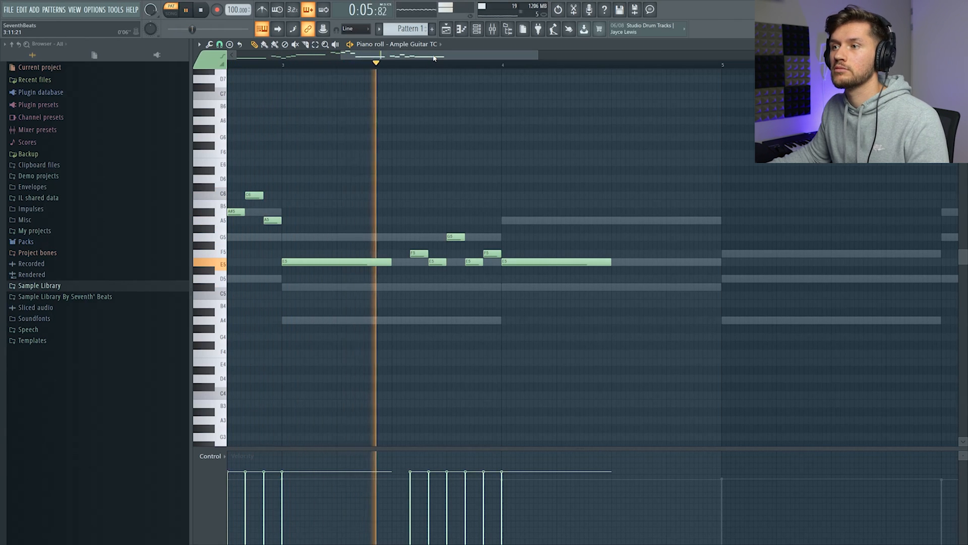
{"action": "key", "text": "space"}
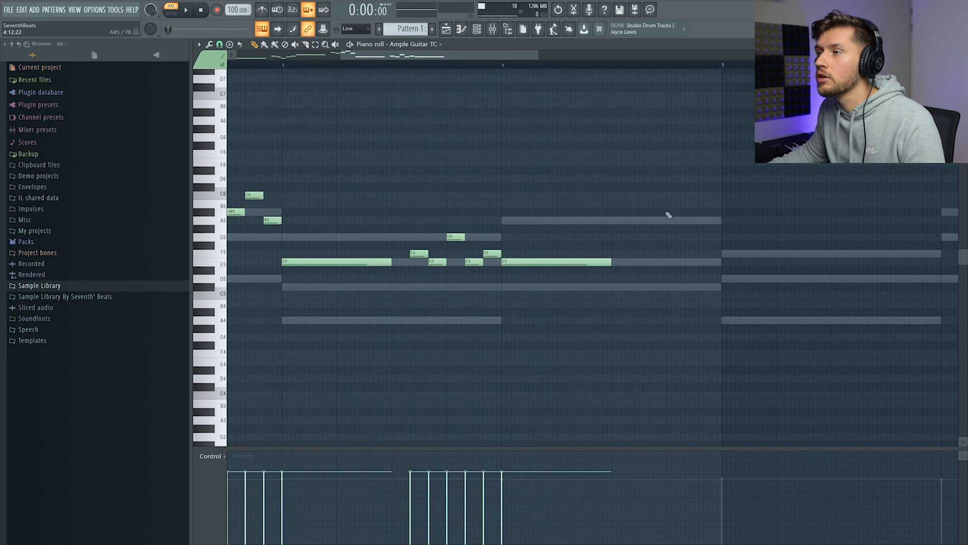
- Fill the second half of bar 4 with short A5, A5, A5, A#5, A5 and G5 notes and play the melody
{"action": "left_click", "coordinate": [688, 221]}
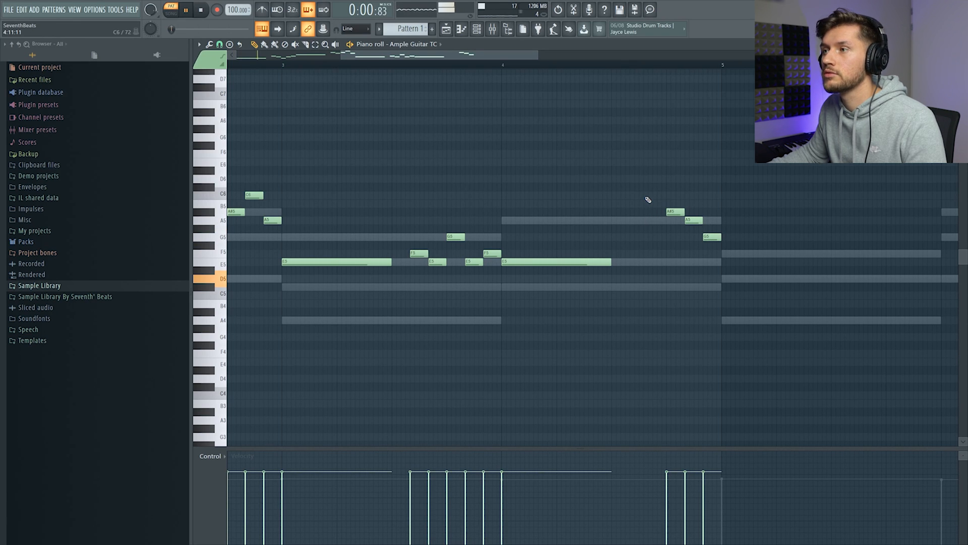
{"action": "left_click", "coordinate": [618, 221]}
{"action": "left_click", "coordinate": [638, 221]}
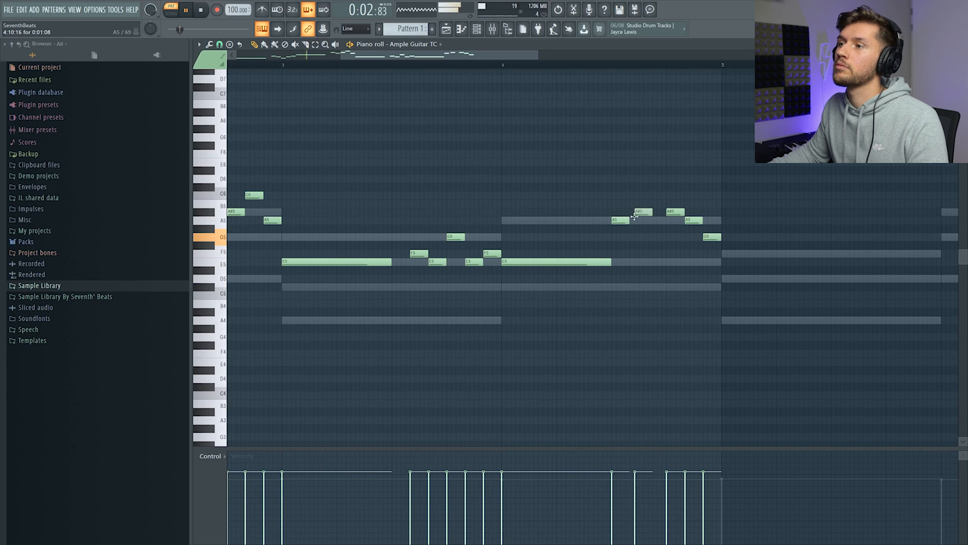
{"action": "left_click", "coordinate": [655, 220]}
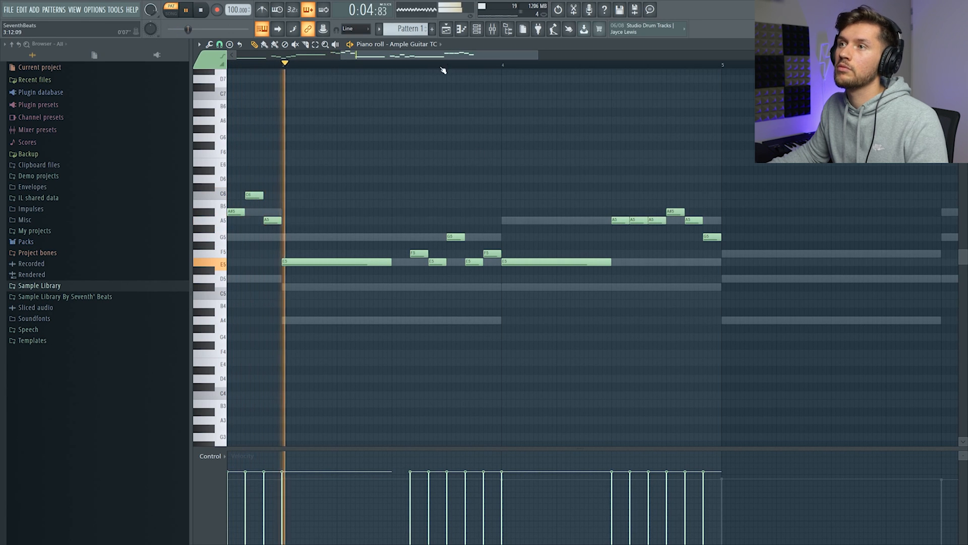
{"action": "left_click_drag", "start_coordinate": [452, 58], "coordinate": [358, 58]}
{"action": "left_click_drag", "start_coordinate": [443, 55], "coordinate": [564, 95]}
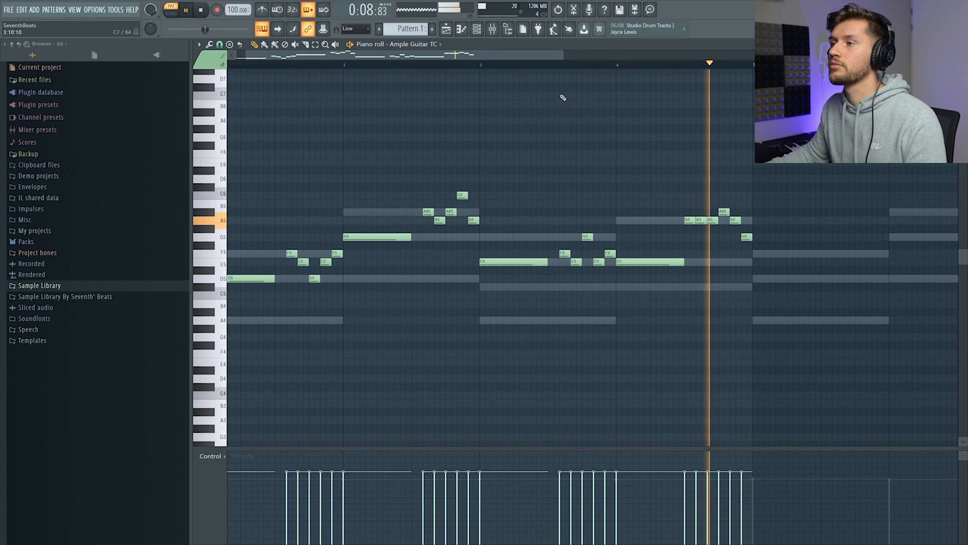
{"action": "key", "text": "space"}
- Duplicate the entire four-bar melody into bars 5 to 8
{"action": "key", "text": "ctrl+a"}
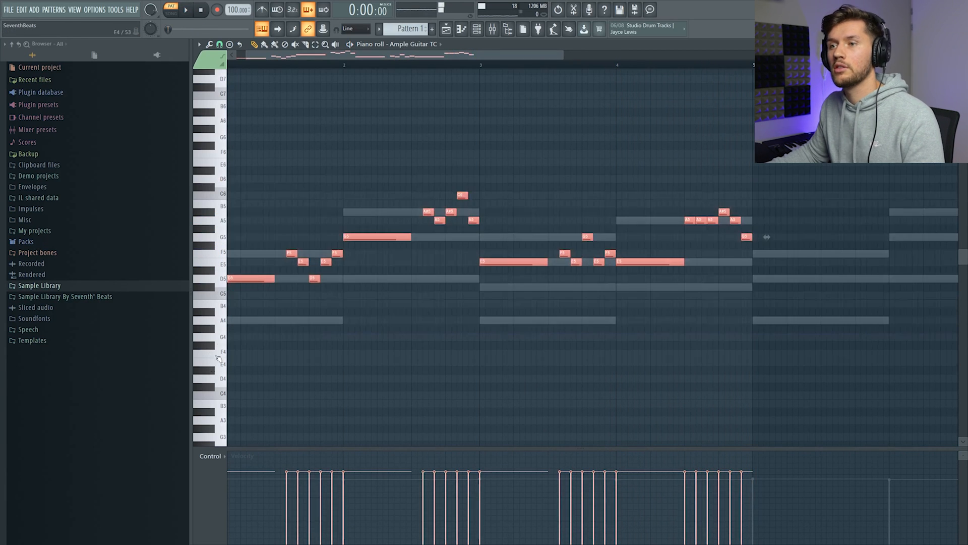
{"action": "key", "text": "ctrl+b"}
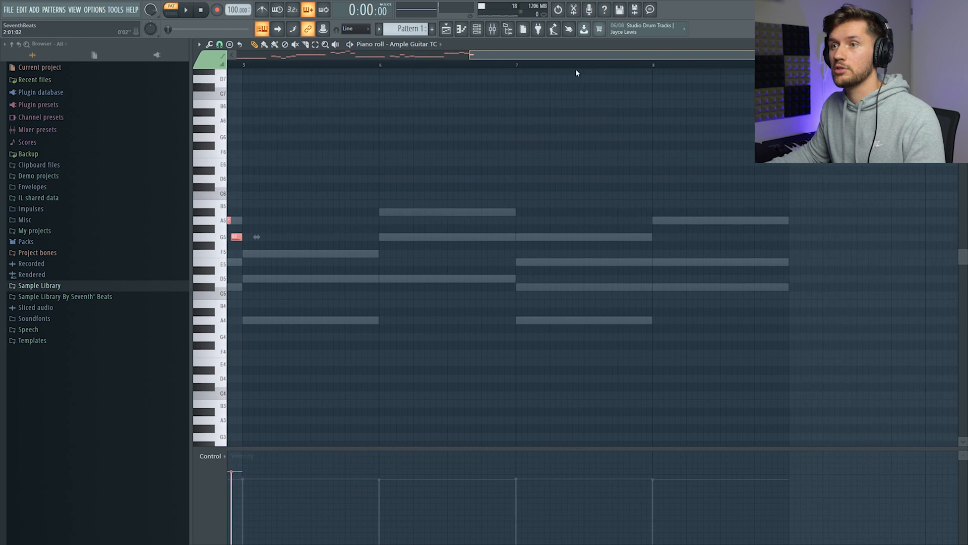
- Replace the half-bar E5 note at the start of bar 8 with three equal shorter E5 notes and play back all eight bars
{"action": "left_click", "coordinate": [698, 246]}
{"action": "right_click", "coordinate": [700, 246]}
{"action": "left_click_drag", "start_coordinate": [715, 263], "coordinate": [660, 266]}
{"action": "left_click", "coordinate": [676, 261]}
{"action": "left_click", "coordinate": [678, 261]}
{"action": "left_click", "coordinate": [696, 262]}
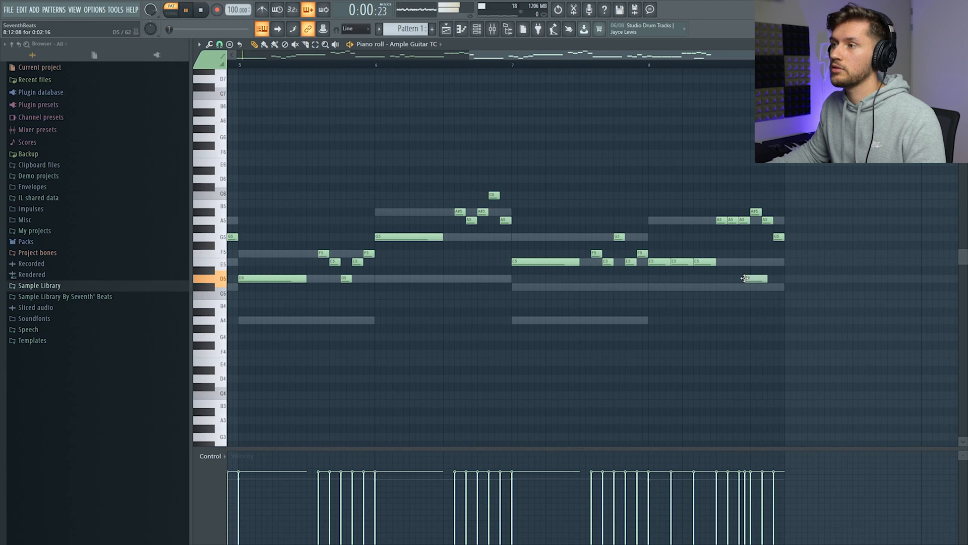
{"action": "left_click_drag", "start_coordinate": [542, 59], "coordinate": [726, 60]}
{"action": "key", "text": "space"}
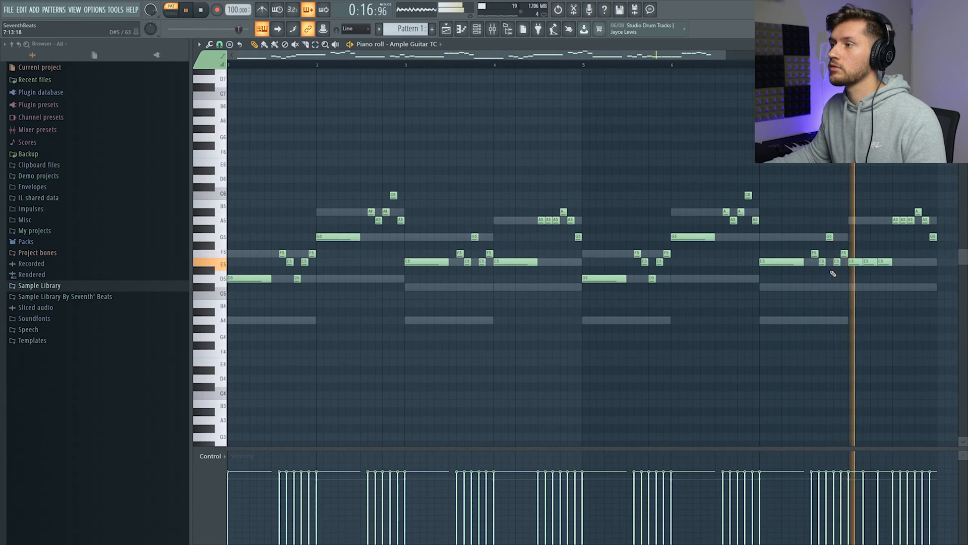
{"action": "key", "text": "space"}
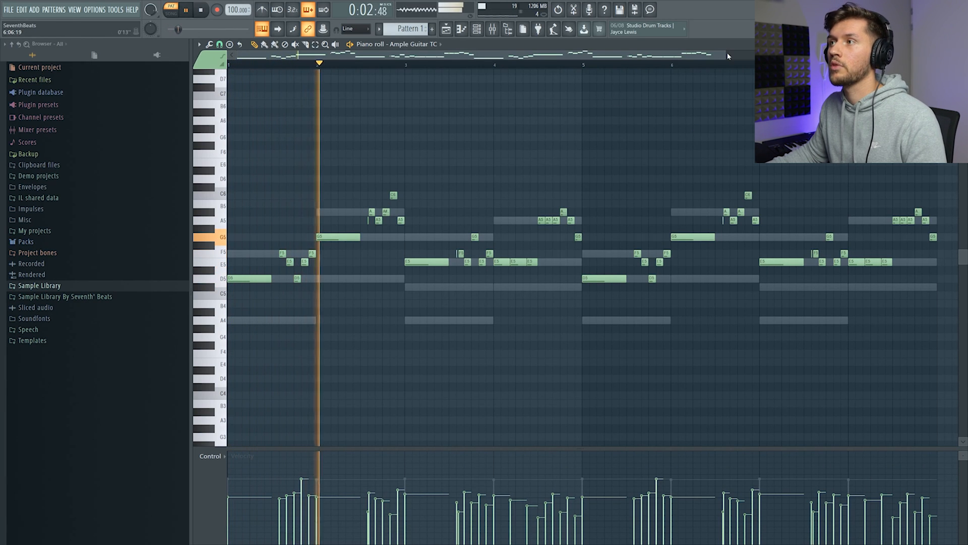
- Examine the short lead-in notes and varied note velocities in the melody's first four bars
{"action": "scroll", "coordinate": [486, 82], "scroll_direction": "up", "scroll_amount": 4}
{"action": "key", "text": "space"}
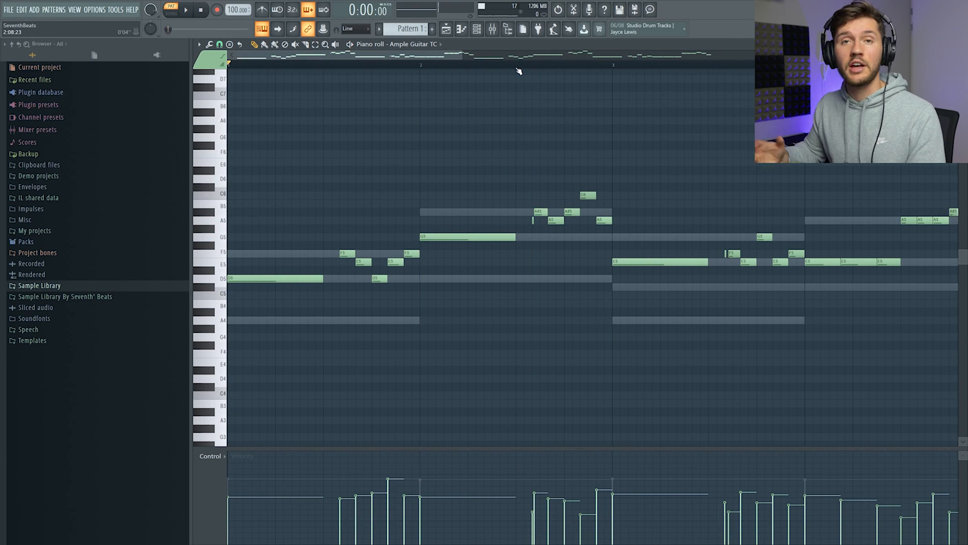
{"action": "left_click_drag", "start_coordinate": [241, 58], "coordinate": [366, 56]}
{"action": "left_click_drag", "start_coordinate": [285, 65], "coordinate": [232, 56]}
{"action": "right_click", "coordinate": [300, 68]}
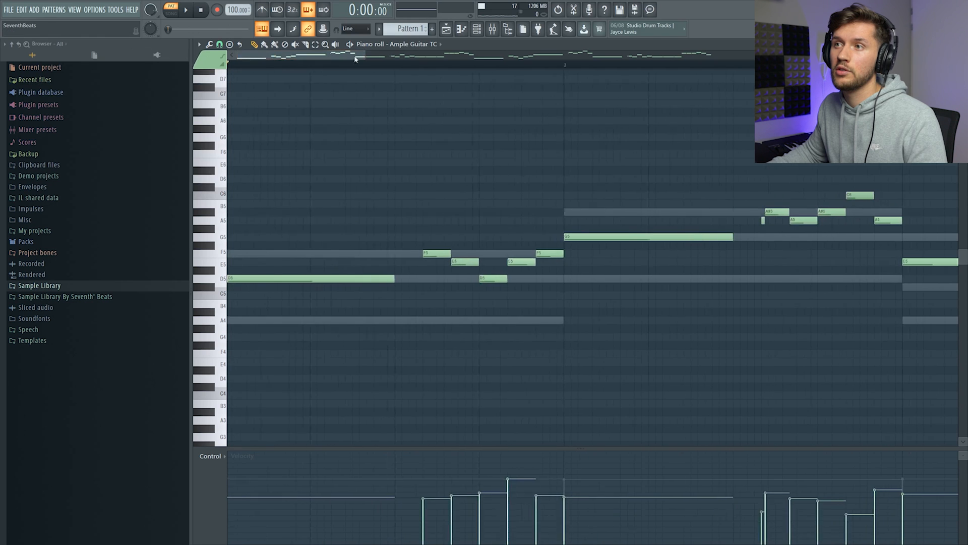
{"action": "left_click_drag", "start_coordinate": [366, 58], "coordinate": [468, 59]}
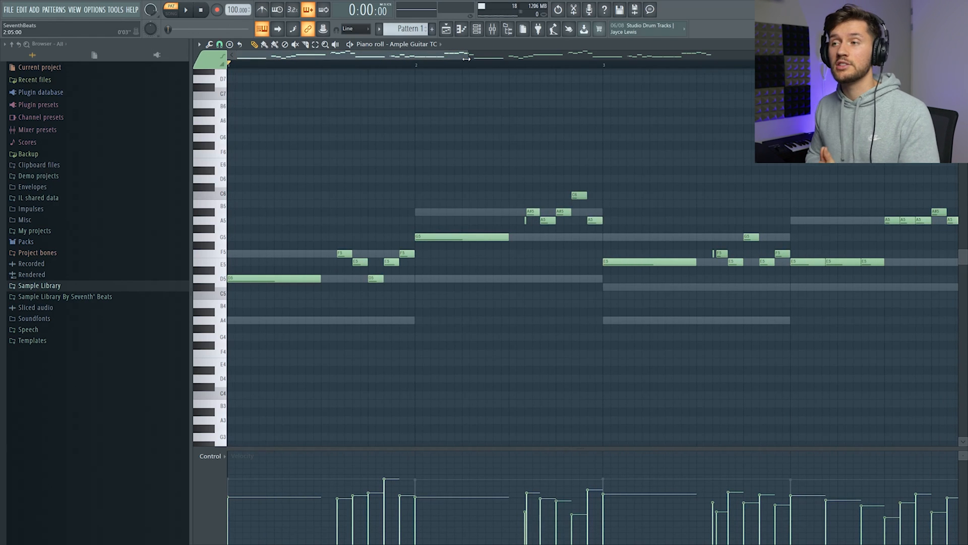
- Lengthen the short E5 note following the F5 notes in bar 3 and play back the eight-bar melody
{"action": "left_click", "coordinate": [510, 67]}
{"action": "left_click_drag", "start_coordinate": [700, 234], "coordinate": [720, 256]}
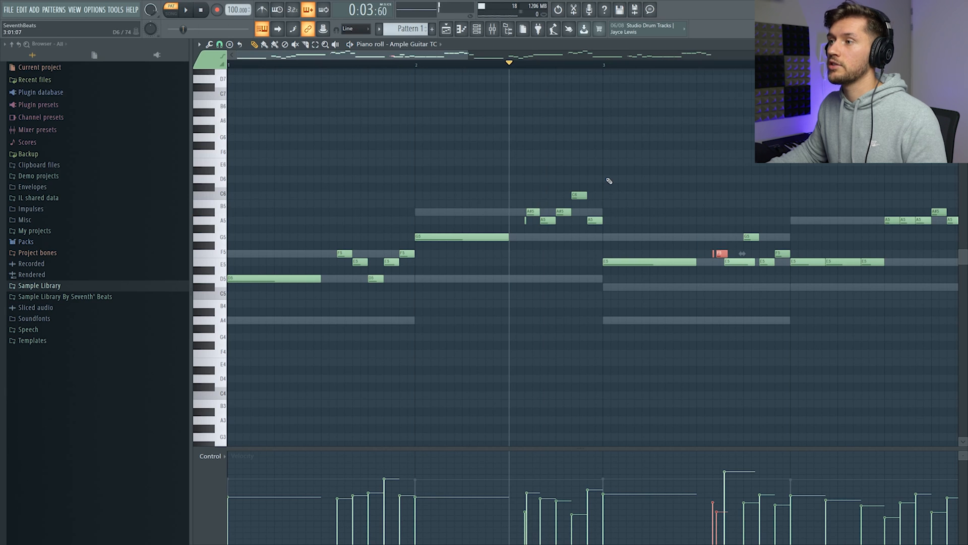
{"action": "key", "text": "space"}
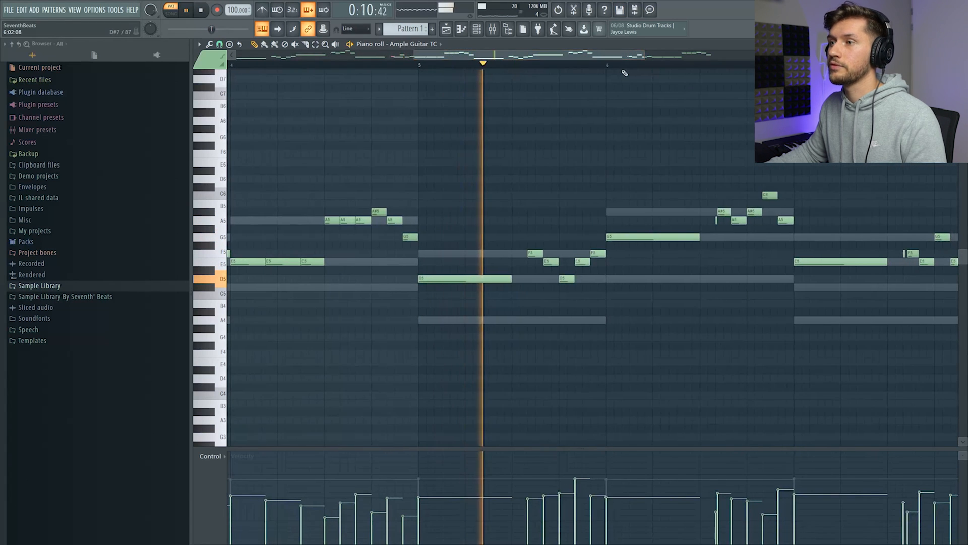
{"action": "left_click_drag", "start_coordinate": [643, 55], "coordinate": [774, 57]}
{"action": "scroll", "coordinate": [750, 99], "scroll_direction": "up", "scroll_amount": 1}
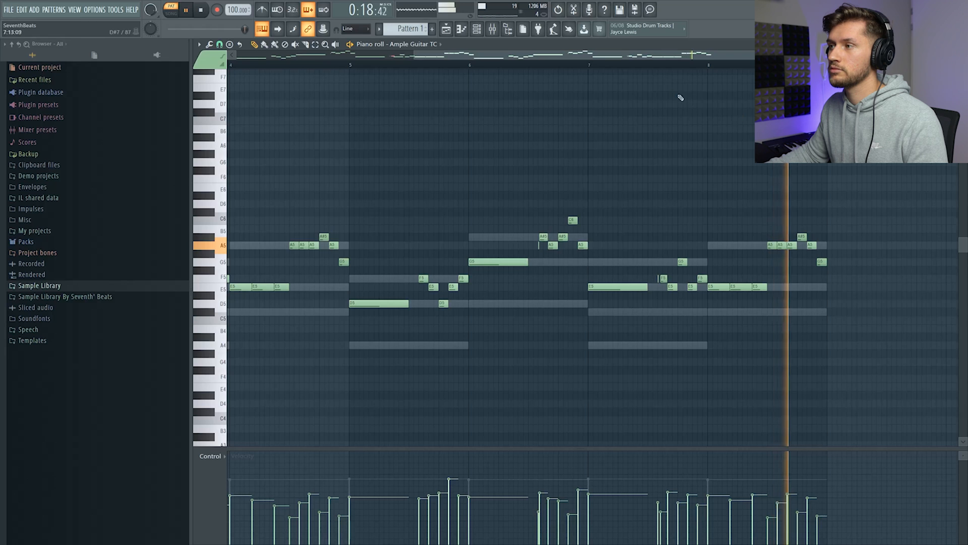
{"action": "key", "text": "space"}
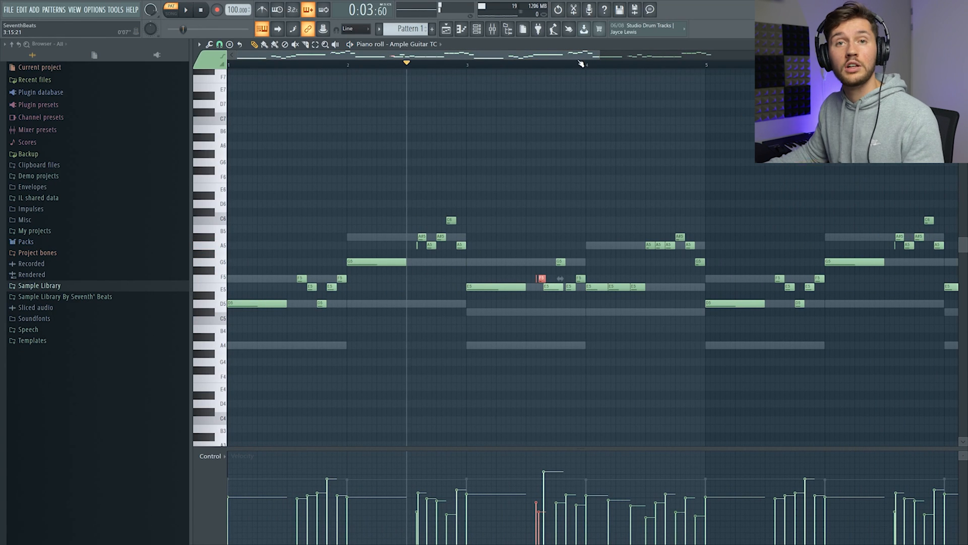
- Load the De Do Do Do De Da Da preset in Ample Guitar TC #2 and paste the first four bars of chords into its piano roll
{"action": "left_click", "coordinate": [203, 11]}
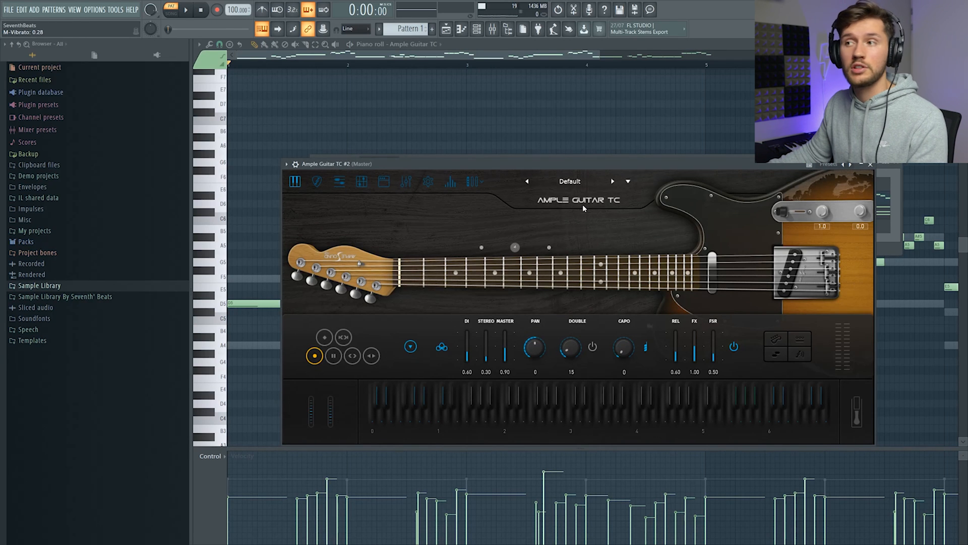
{"action": "left_click", "coordinate": [577, 183]}
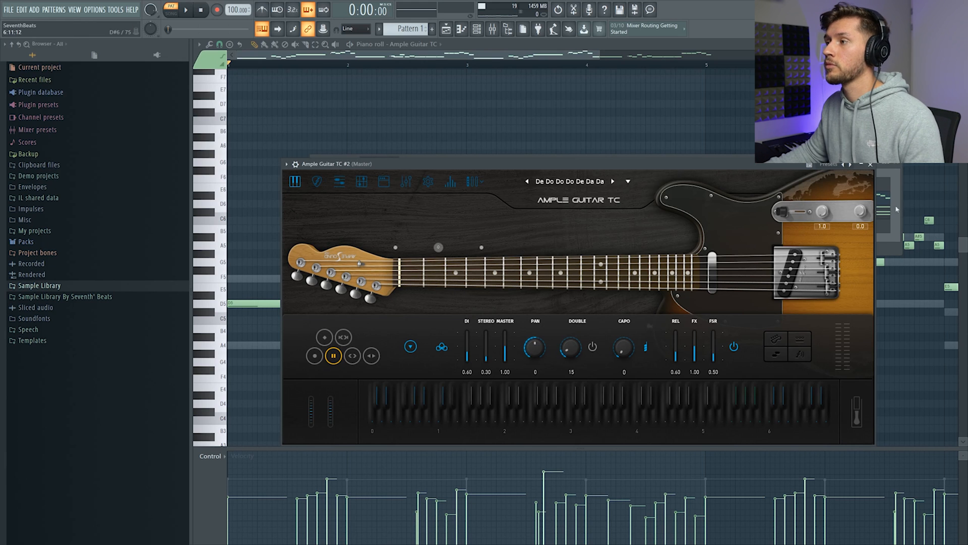
{"action": "key", "text": "F6"}
{"action": "left_click", "coordinate": [500, 210]}
{"action": "left_click_drag", "start_coordinate": [264, 200], "coordinate": [627, 355]}
{"action": "left_click", "coordinate": [476, 30]}
{"action": "left_click", "coordinate": [455, 189]}
{"action": "key", "text": "ctrl+v"}
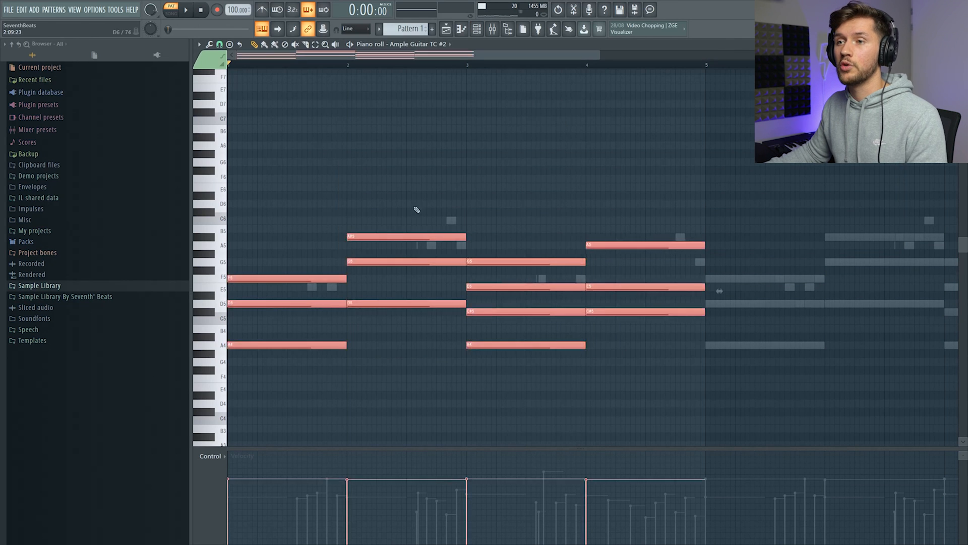
- Shorten the four chords to brief stabs at the start of each bar and try a second stab close behind each one
{"action": "left_click_drag", "start_coordinate": [465, 239], "coordinate": [361, 253]}
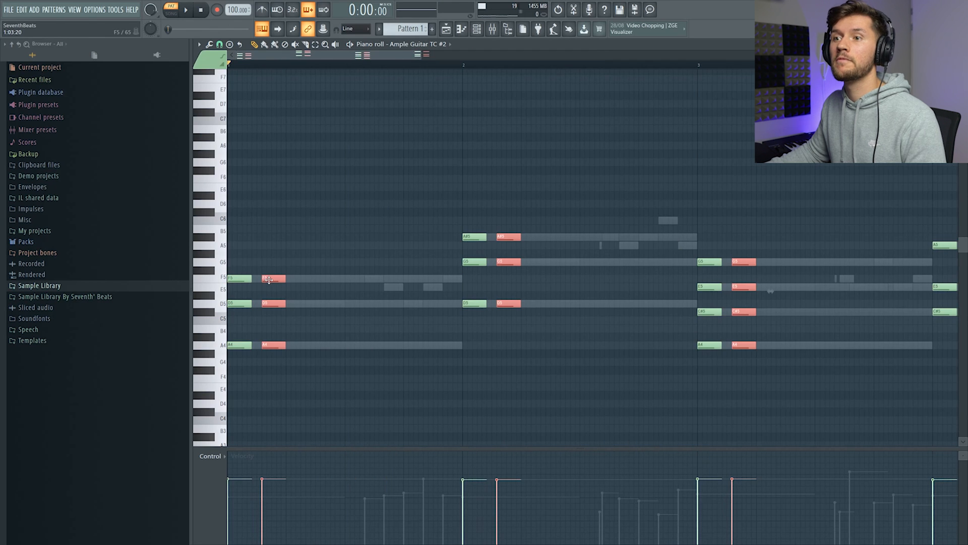
{"action": "key", "text": "space"}
{"action": "key", "text": "space"}
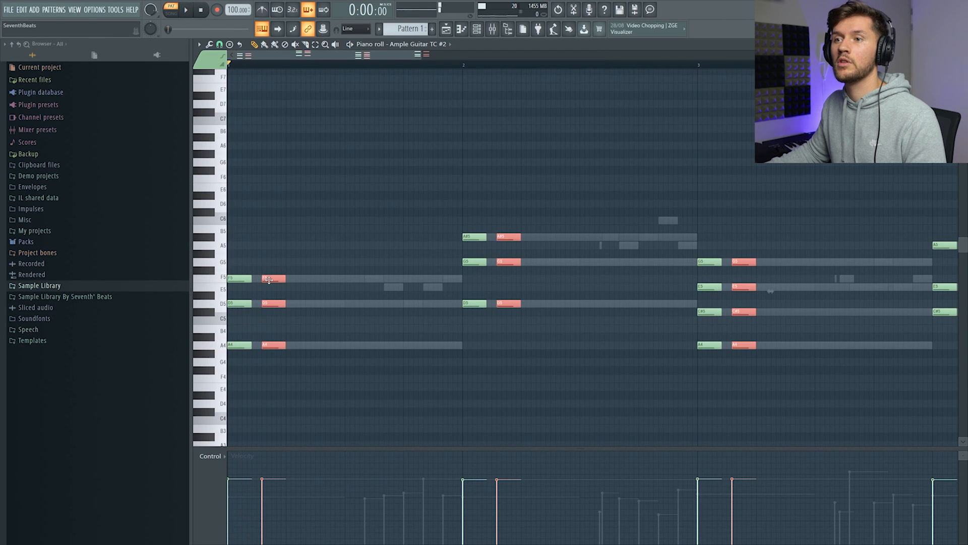
{"action": "left_click_drag", "start_coordinate": [263, 277], "coordinate": [251, 277]}
{"action": "key", "text": "space"}
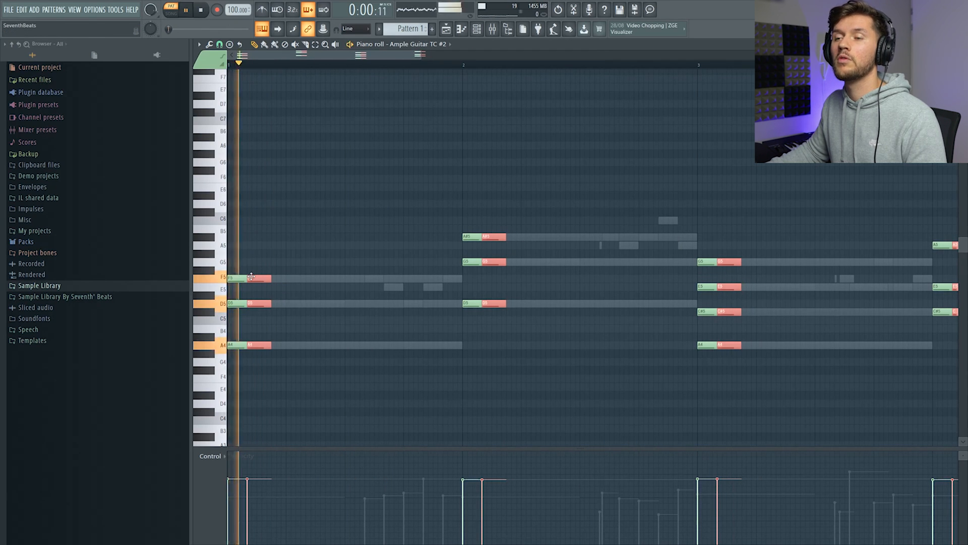
{"action": "key", "text": "Delete"}
- Shorten all the chord stabs further and duplicate each one directly after itself
{"action": "left_click_drag", "start_coordinate": [252, 175], "coordinate": [229, 399]}
{"action": "key", "text": "ctrl+a"}
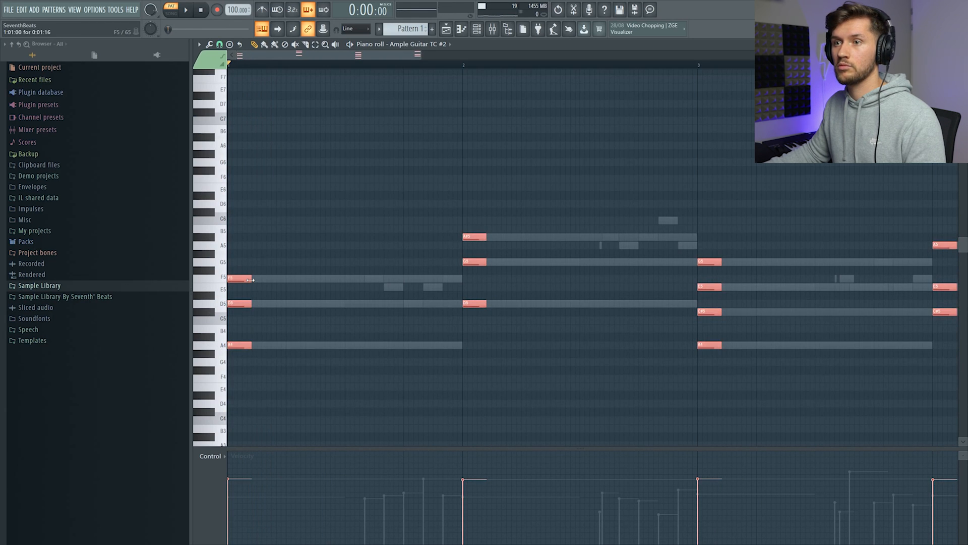
{"action": "left_click_drag", "start_coordinate": [250, 280], "coordinate": [241, 303]}
{"action": "left_click", "coordinate": [309, 171]}
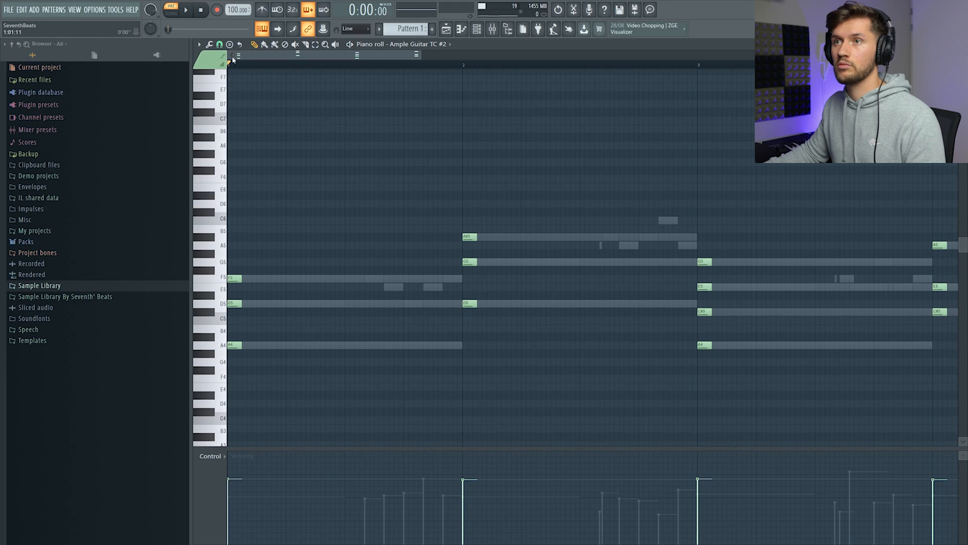
{"action": "left_click", "coordinate": [219, 44]}
{"action": "left_click", "coordinate": [234, 69]}
{"action": "left_click_drag", "start_coordinate": [222, 170], "coordinate": [222, 399]}
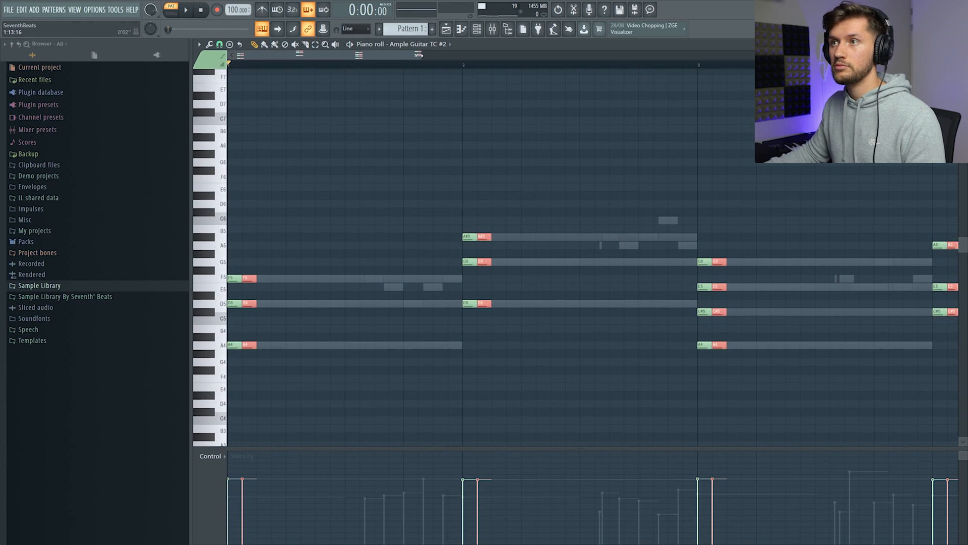
- Shift the duplicated stabs slightly so a small gap separates each pair, and play the result
{"action": "left_click_drag", "start_coordinate": [418, 54], "coordinate": [275, 54]}
{"action": "mouse_move", "coordinate": [327, 277]}
{"action": "left_mouse_down"}
{"action": "mouse_move", "coordinate": [382, 278]}
{"action": "mouse_move", "coordinate": [317, 280]}
{"action": "mouse_move", "coordinate": [328, 283]}
{"action": "left_mouse_up"}
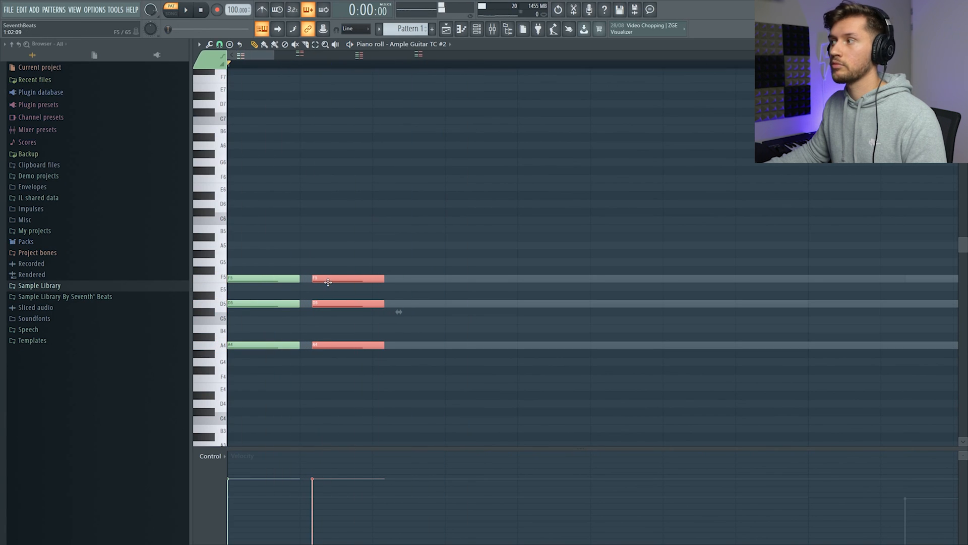
{"action": "left_click", "coordinate": [361, 203]}
{"action": "key", "text": "space"}
{"action": "left_click_drag", "start_coordinate": [276, 56], "coordinate": [458, 91]}
{"action": "key", "text": "space"}
- Repeat the pairs of stabs on every beat across all eight bars and vary their velocities
{"action": "key", "text": "ctrl+a"}
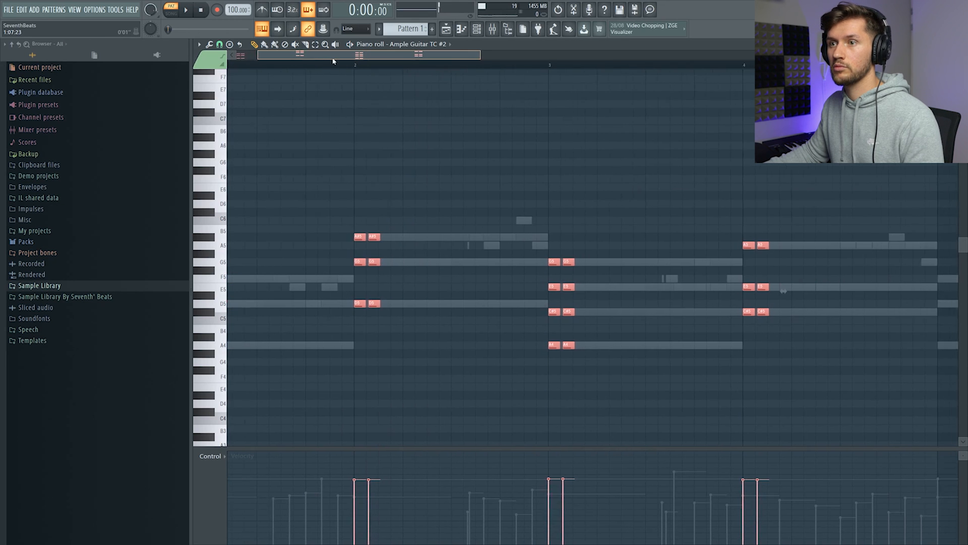
{"action": "key", "text": "ctrl+b"}
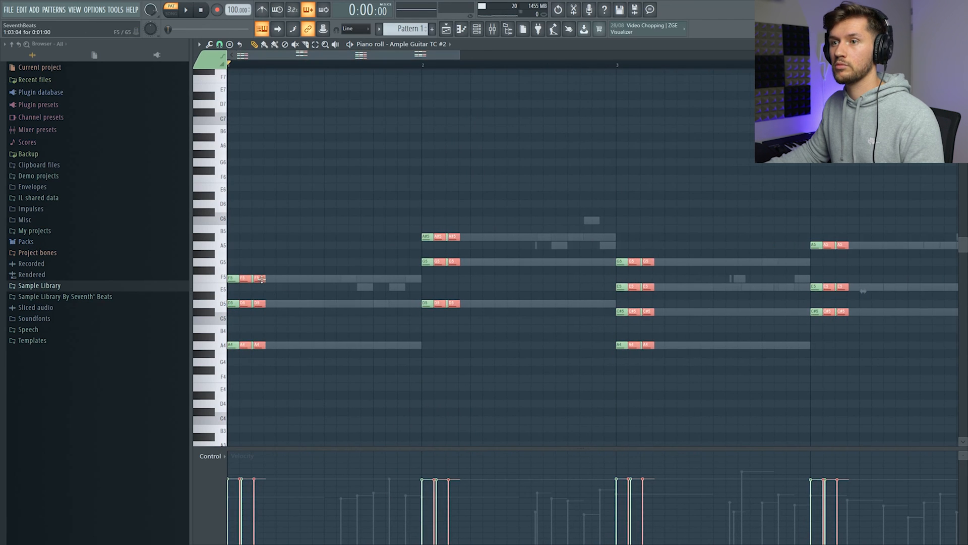
{"action": "left_click_drag", "start_coordinate": [262, 279], "coordinate": [296, 278]}
{"action": "key", "text": "ctrl+a"}
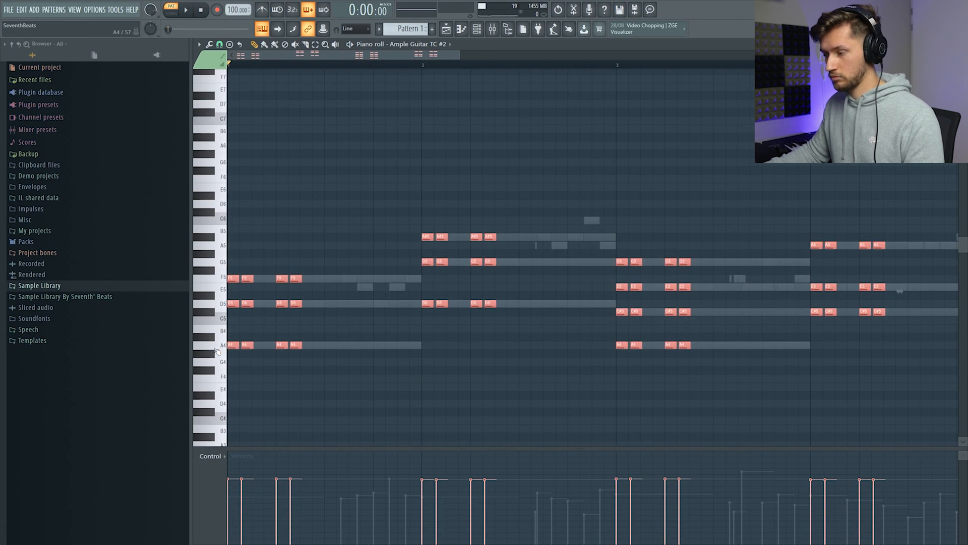
{"action": "left_click_drag", "start_coordinate": [230, 346], "coordinate": [328, 345]}
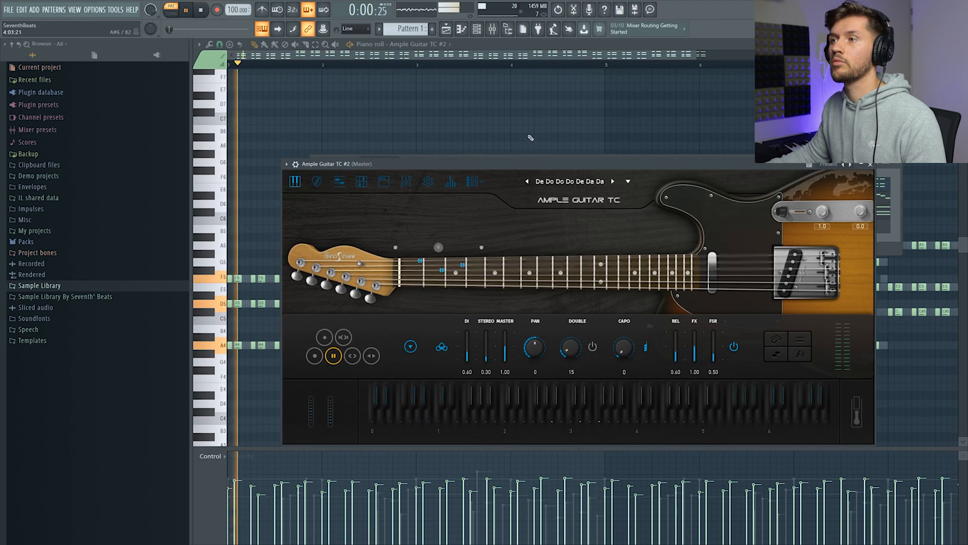
- Play back the rhythmic chord stabs in Ample Guitar TC #2
{"action": "left_click", "coordinate": [529, 130]}
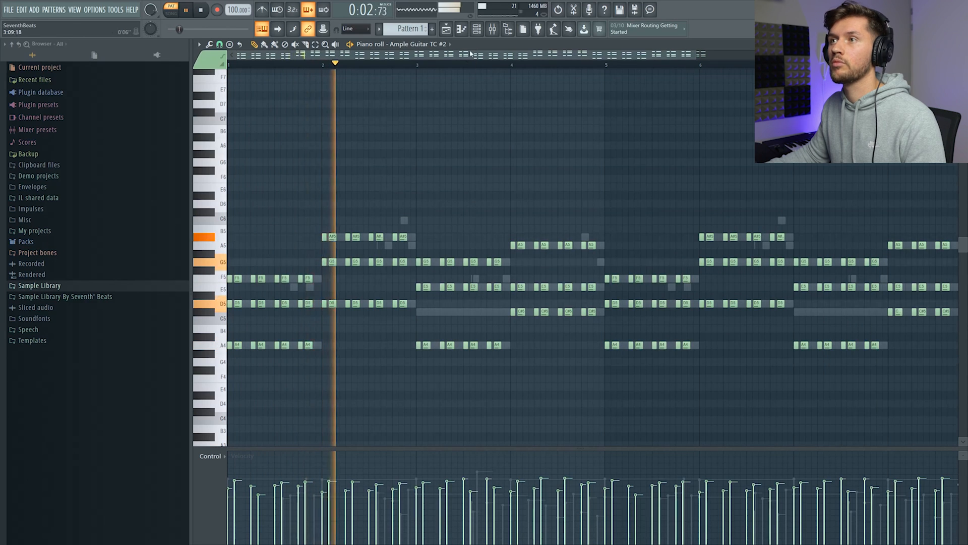
{"action": "key", "text": "F6"}
{"action": "left_click", "coordinate": [392, 185]}
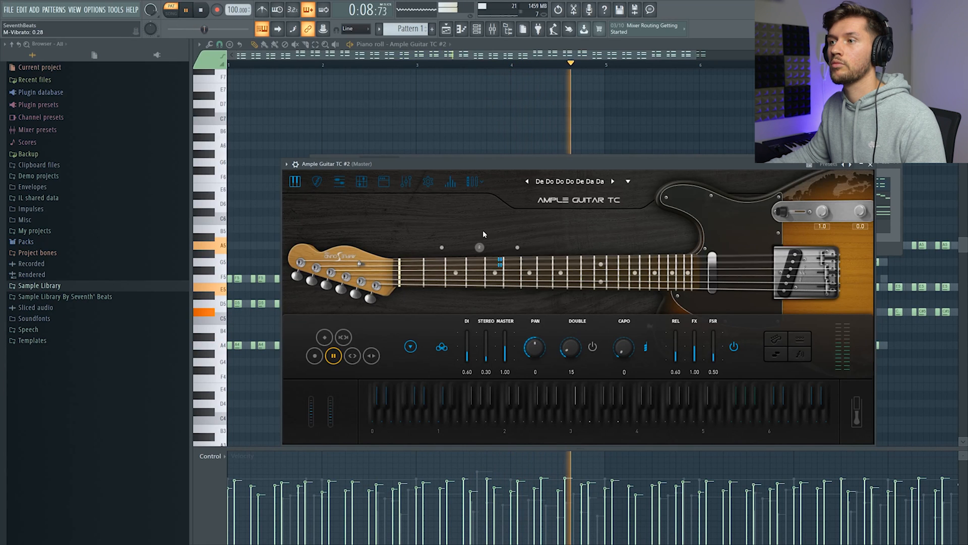
{"action": "left_click", "coordinate": [508, 59]}
{"action": "key", "text": "space"}
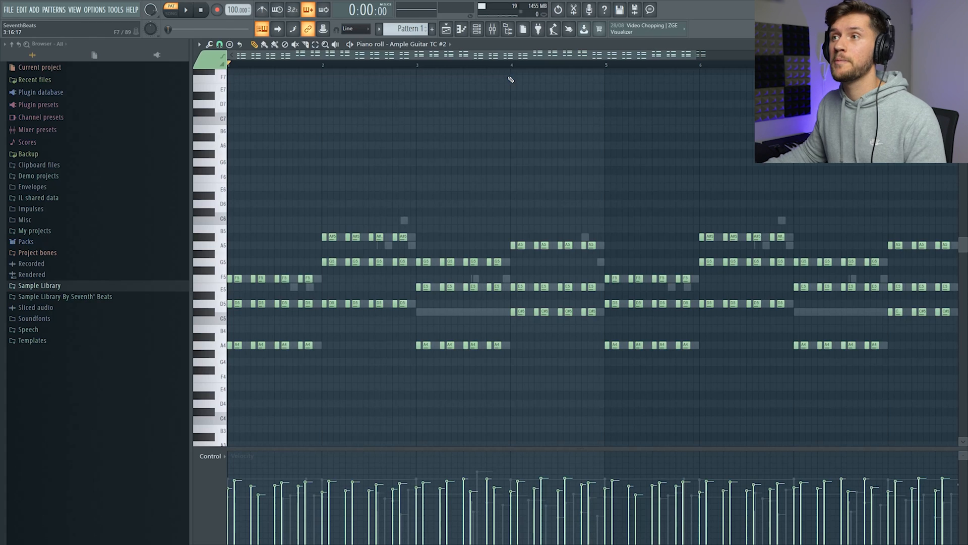
- Choose a preset from the Harps category in Heat Up 3 and copy the first four bars of Analog Lab 4 chords for it
{"action": "key", "text": "F6"}
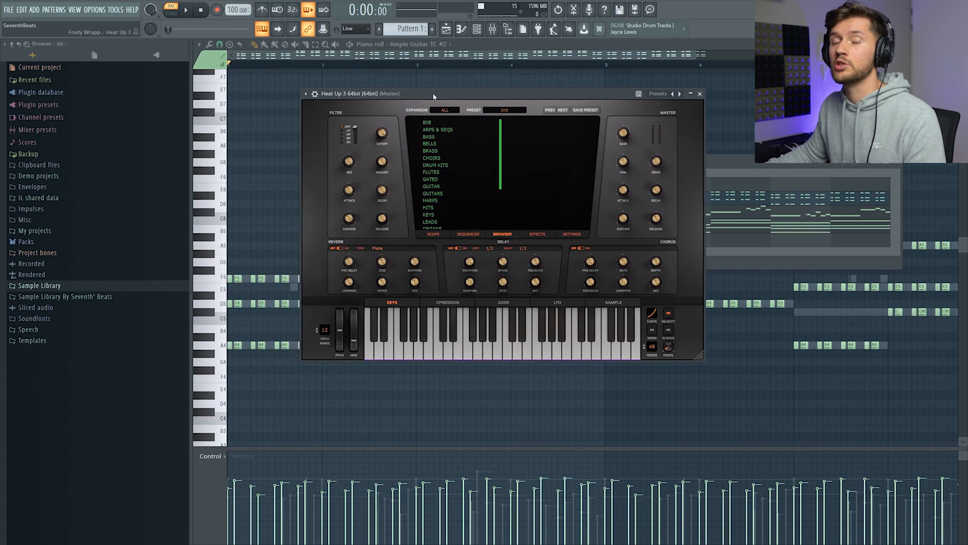
{"action": "left_click", "coordinate": [440, 201]}
{"action": "left_click", "coordinate": [532, 124]}
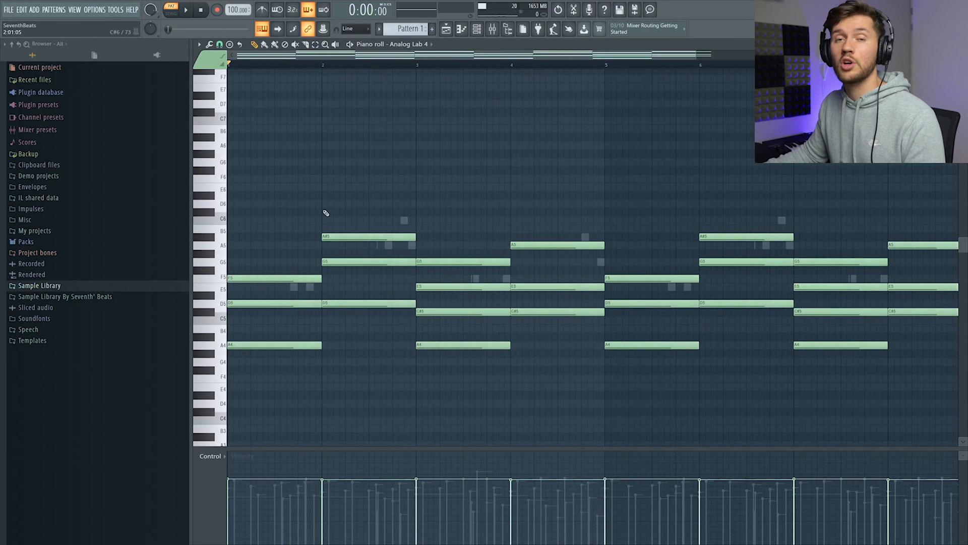
{"action": "left_click_drag", "start_coordinate": [299, 200], "coordinate": [549, 370]}
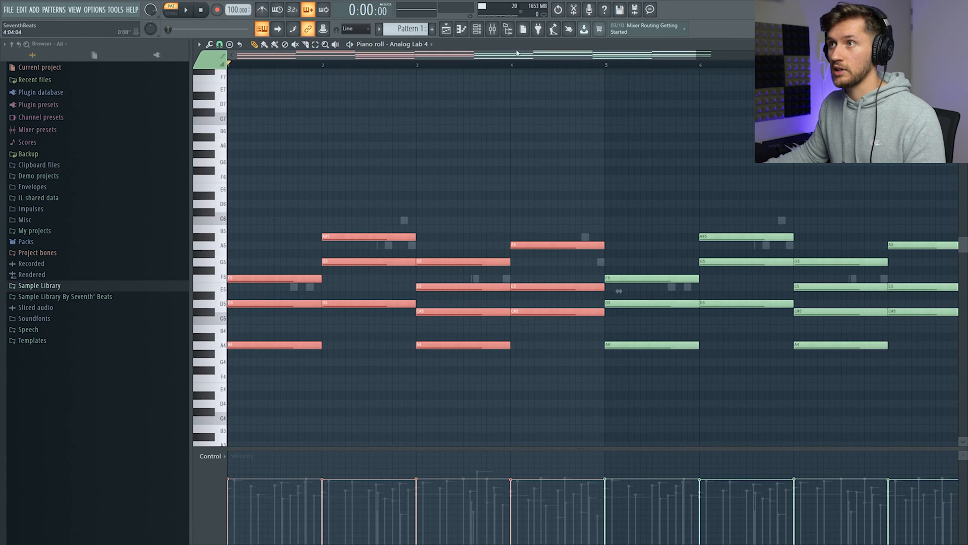
- Add three-beat bass notes D4, G3, A3 and A3 under the four chords in Heat Up 3 and play them
{"action": "left_click", "coordinate": [201, 329]}
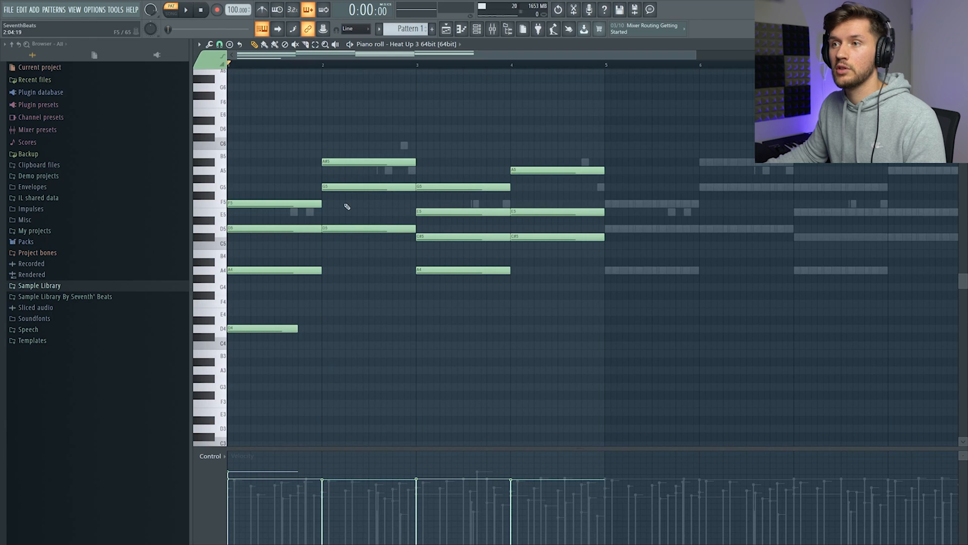
{"action": "left_click", "coordinate": [321, 370]}
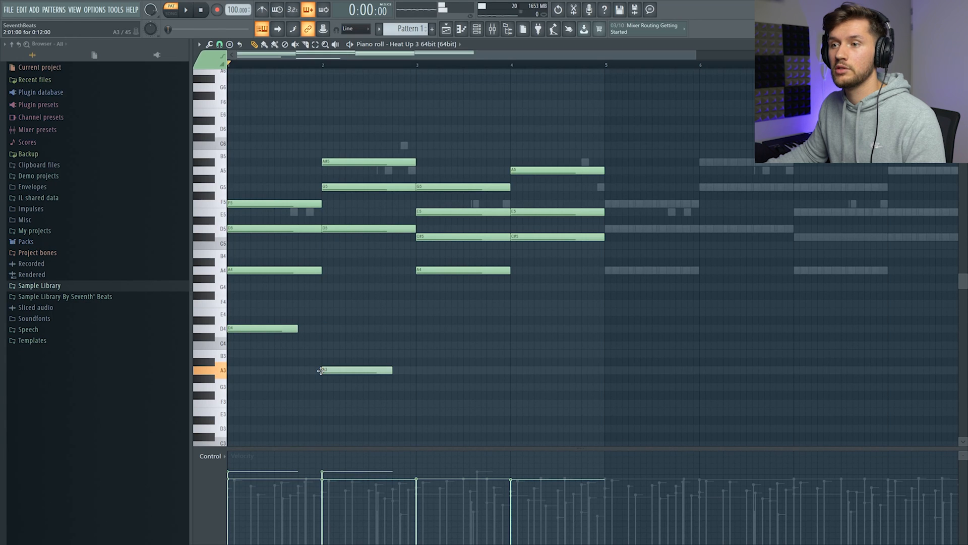
{"action": "left_click_drag", "start_coordinate": [321, 370], "coordinate": [320, 390]}
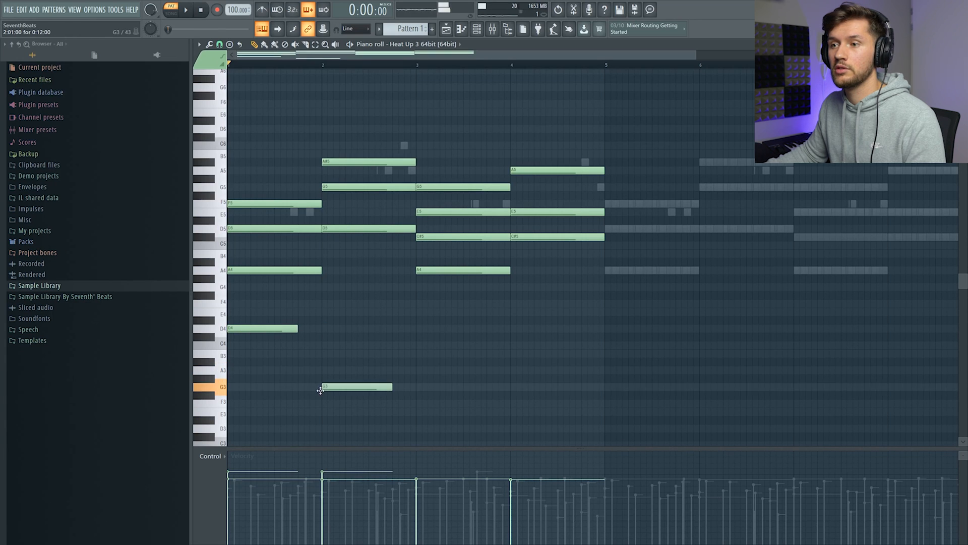
{"action": "left_click", "coordinate": [417, 370]}
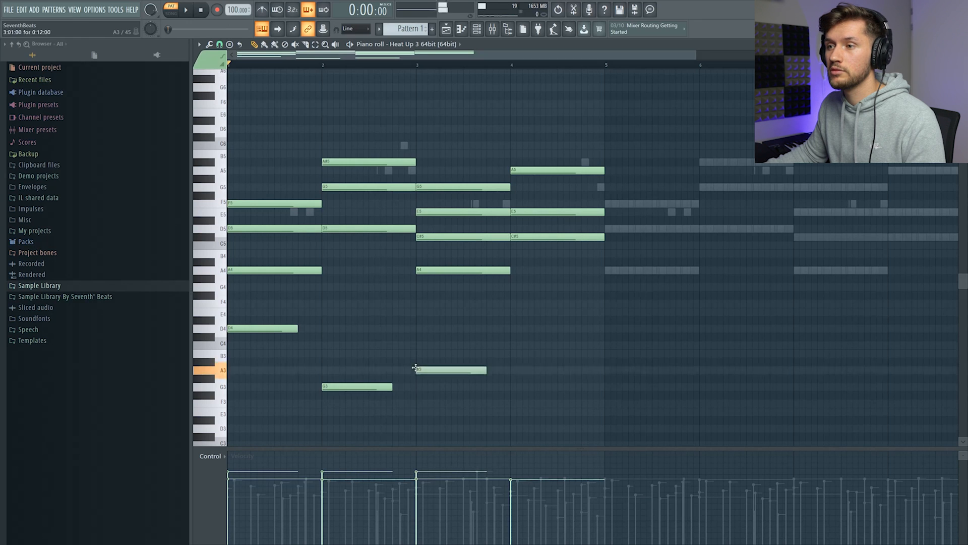
{"action": "left_click", "coordinate": [512, 370]}
{"action": "key", "text": "space"}
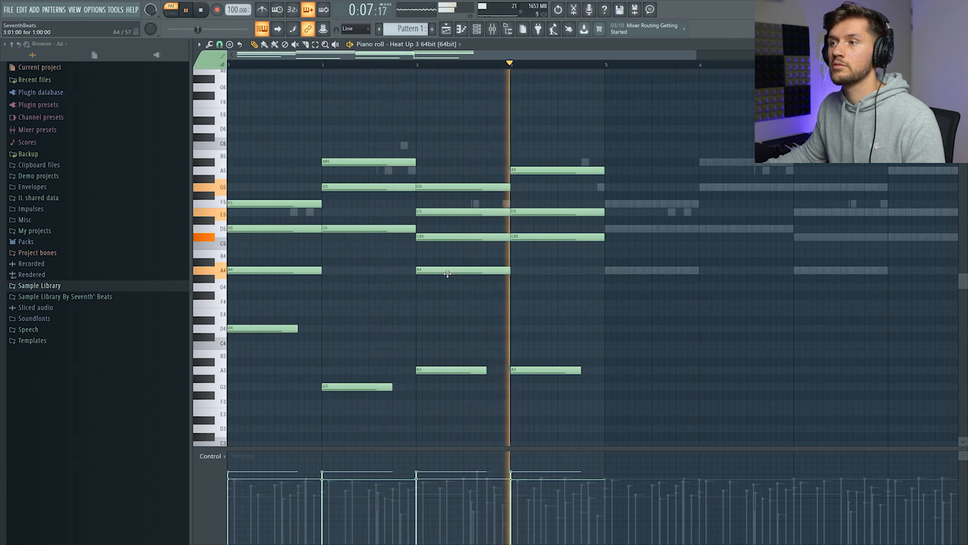
- Start the upper chord notes at step 4 of each bar, shorten them to three steps, and play the pattern
{"action": "key", "text": "space"}
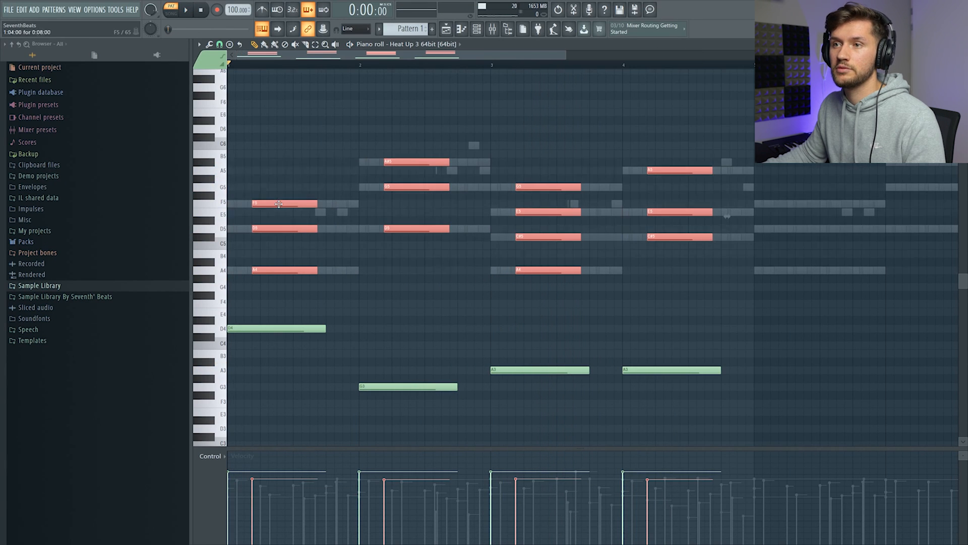
{"action": "key", "text": "space"}
{"action": "left_click", "coordinate": [342, 152], "text": "ctrl"}
{"action": "left_click_drag", "start_coordinate": [223, 130], "coordinate": [244, 268]}
{"action": "left_click_drag", "start_coordinate": [316, 205], "coordinate": [275, 206]}
{"action": "left_click", "coordinate": [691, 262]}
{"action": "right_click", "coordinate": [691, 263]}
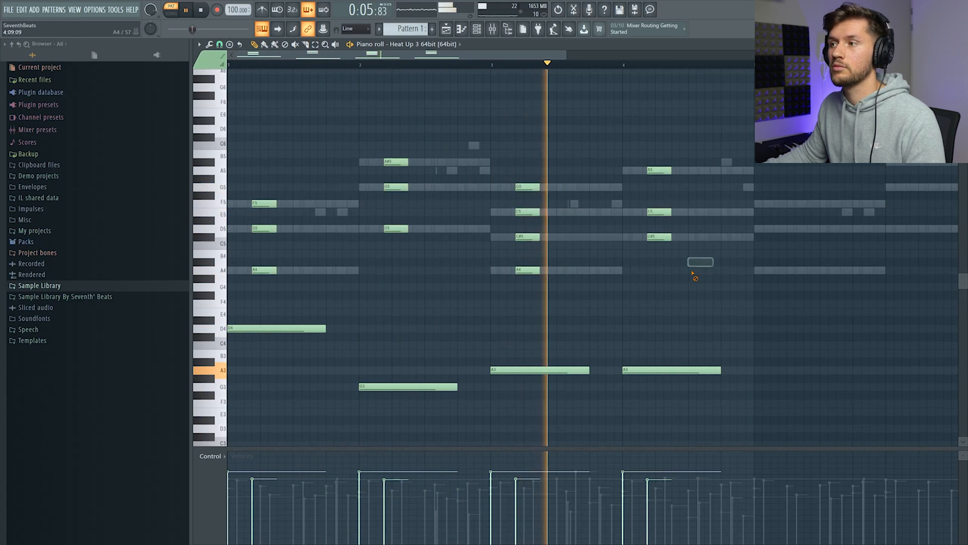
{"action": "key", "text": "space"}
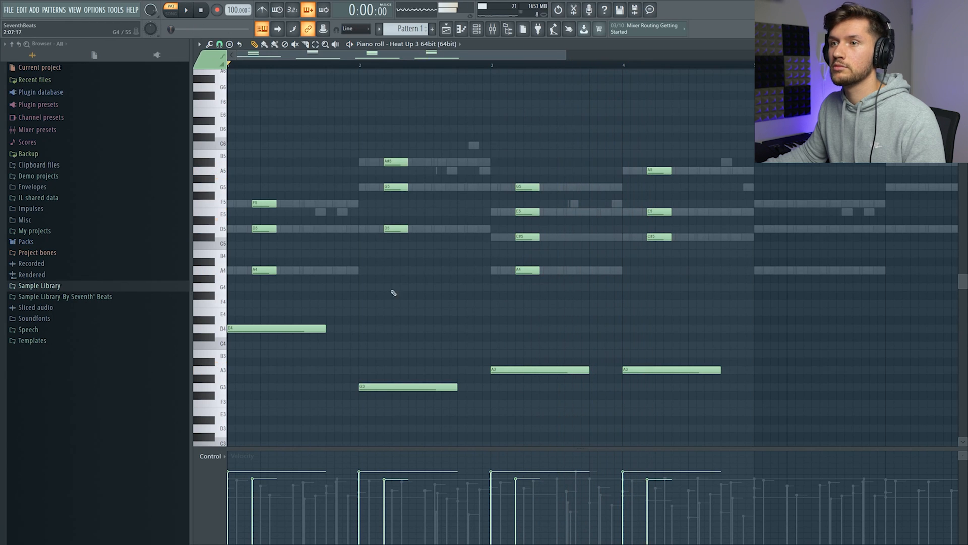
- Add short A4 and D4 lead-in notes before the chords in bars 1 and 2, and start bar 3's A4 one step earlier
{"action": "left_click", "coordinate": [244, 260]}
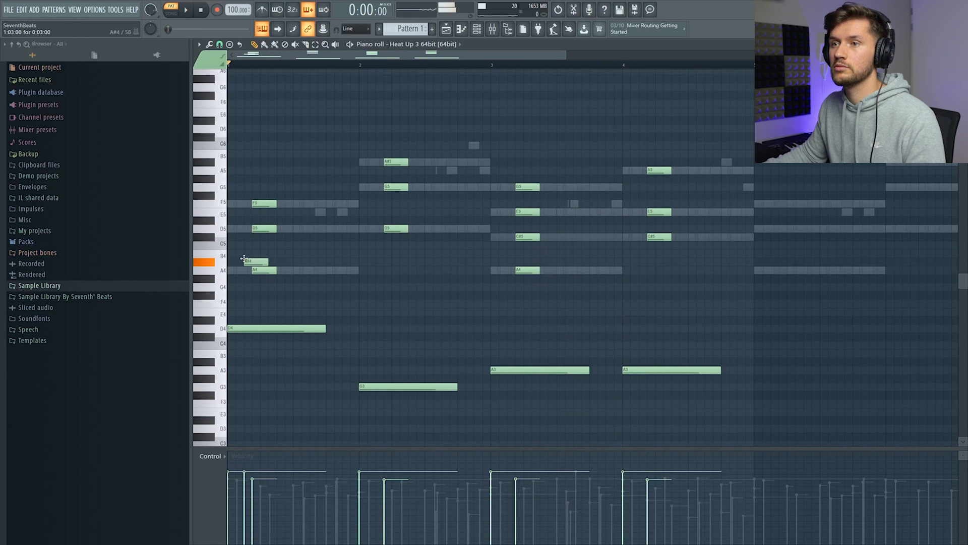
{"action": "key", "text": "space"}
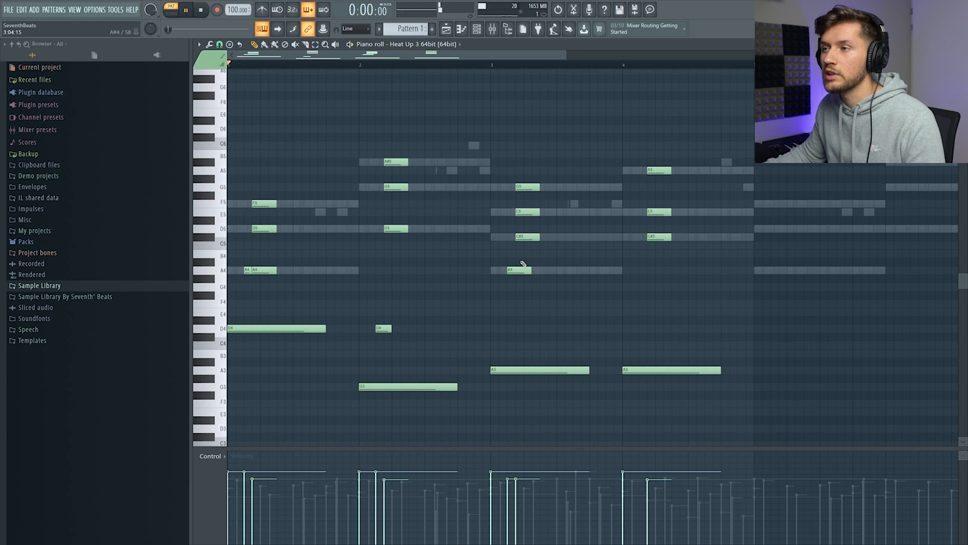
{"action": "key", "text": "space"}
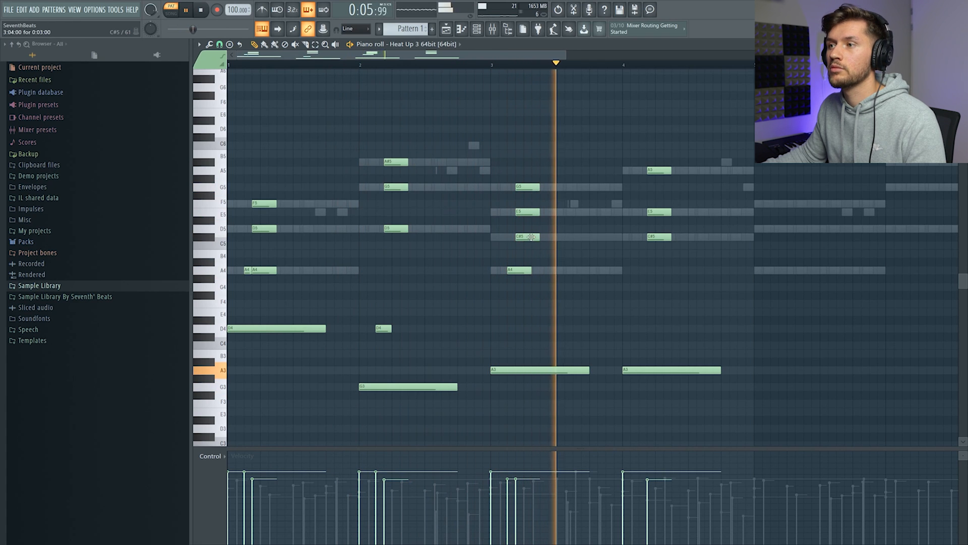
- Delete bar 3's C#5 from the Heat Up 3 chord, start bar 4's C#5 one step earlier, and play the result
{"action": "key", "text": "space"}
{"action": "right_click", "coordinate": [530, 236]}
{"action": "left_click", "coordinate": [493, 67]}
{"action": "key", "text": "space"}
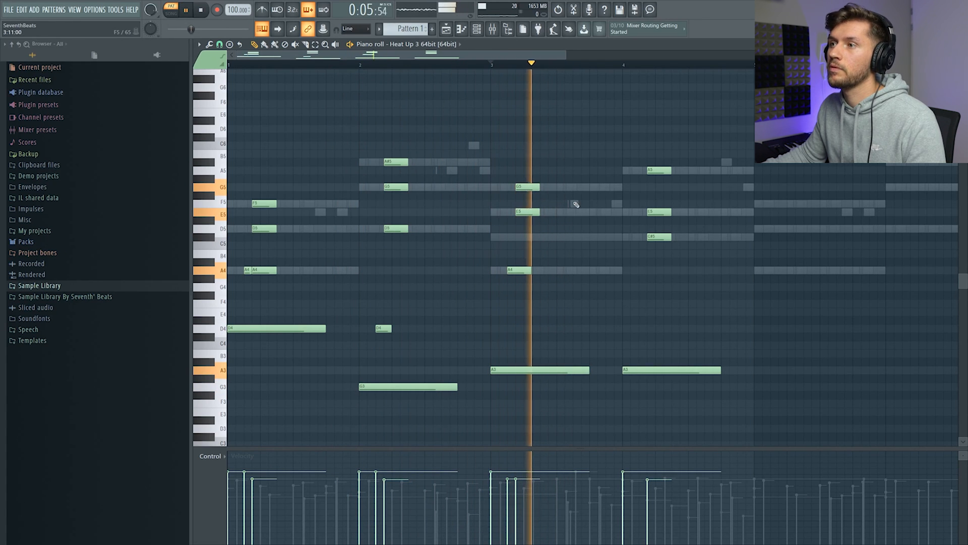
{"action": "left_click_drag", "start_coordinate": [660, 237], "coordinate": [653, 237]}
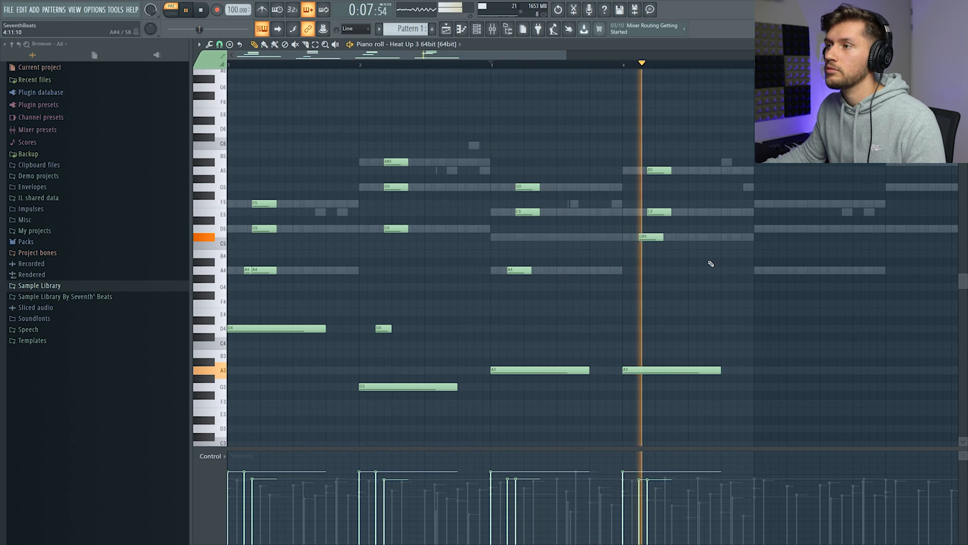
{"action": "key", "text": "space"}
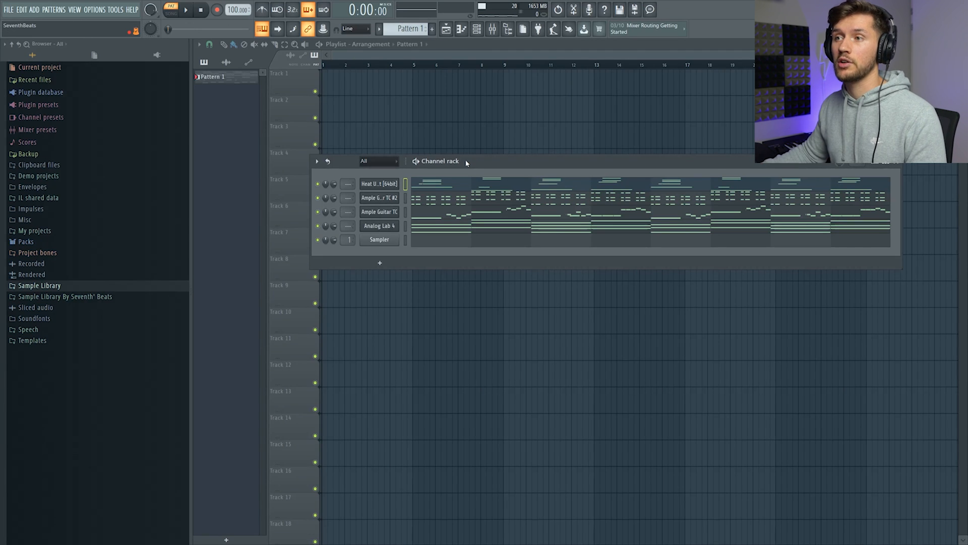
- Copy the first four bars of Analog Lab 4 chords into the Mid Kalimba channel
{"action": "right_click", "coordinate": [380, 184]}
{"action": "left_click", "coordinate": [602, 200]}
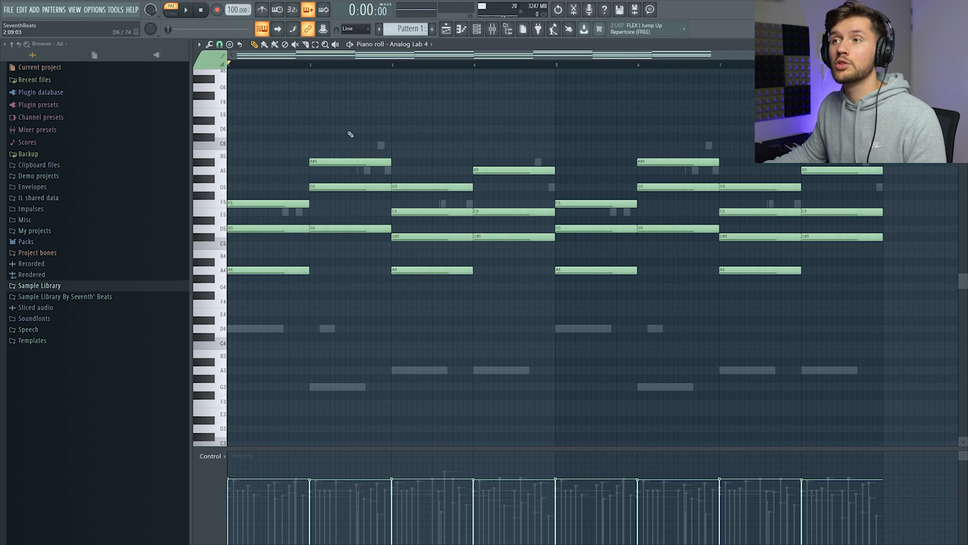
{"action": "left_click_drag", "start_coordinate": [274, 124], "coordinate": [496, 298]}
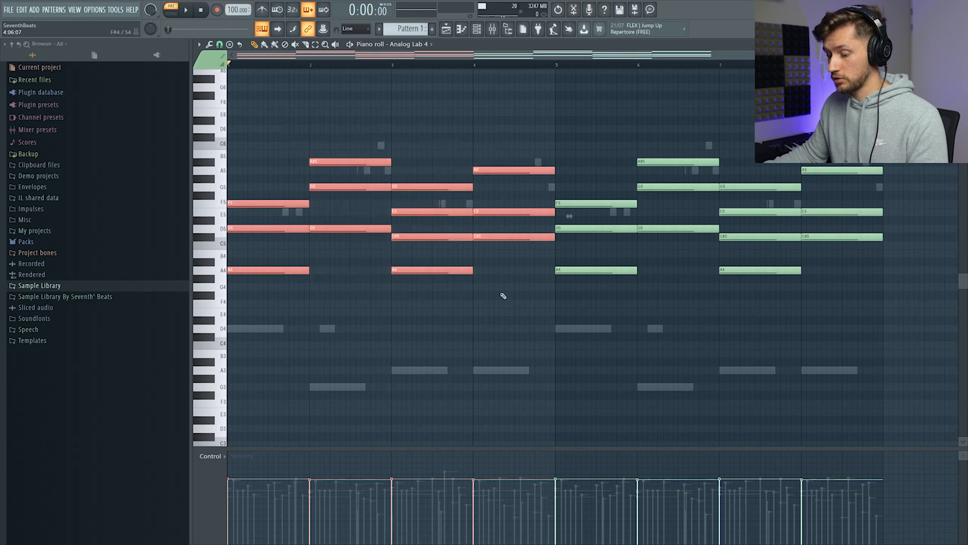
{"action": "left_click", "coordinate": [480, 31]}
{"action": "left_click", "coordinate": [438, 181]}
{"action": "key", "text": "ctrl+v"}
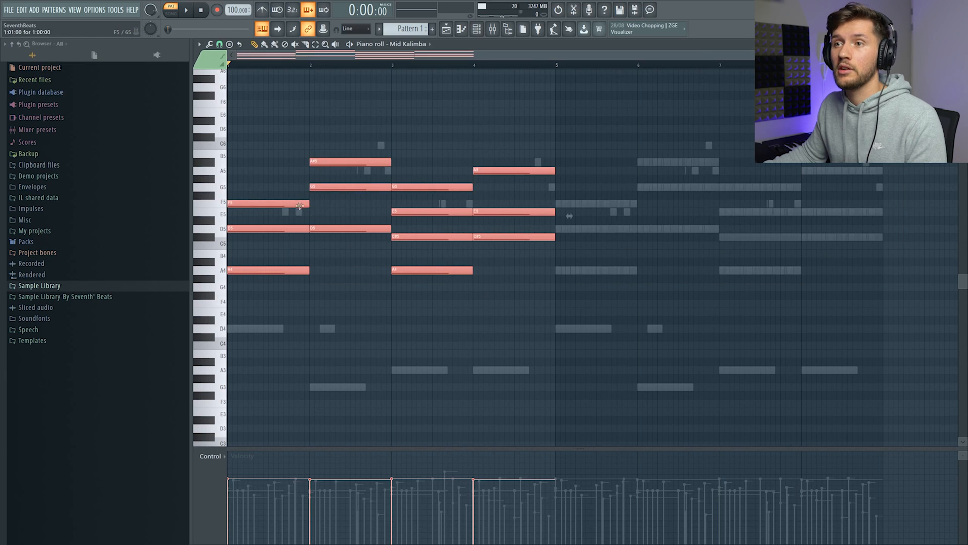
- Shorten the Mid Kalimba chords to two steps and start them at step 4 of each bar, checking by ear
{"action": "left_click_drag", "start_coordinate": [309, 206], "coordinate": [224, 293]}
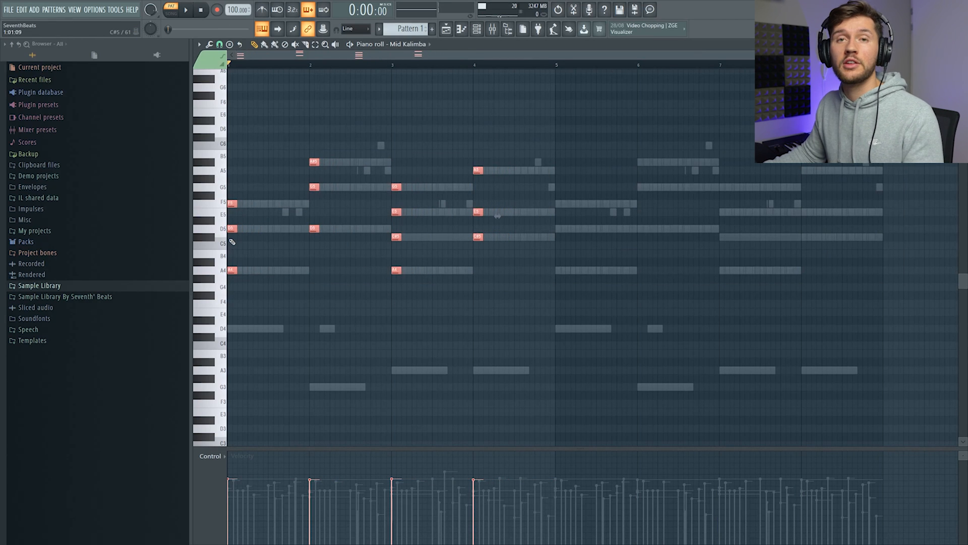
{"action": "mouse_move", "coordinate": [239, 213]}
{"action": "left_mouse_down"}
{"action": "mouse_move", "coordinate": [289, 213]}
{"action": "mouse_move", "coordinate": [249, 214]}
{"action": "left_mouse_up"}
{"action": "key", "text": "space"}
{"action": "key", "text": "space"}
{"action": "key", "text": "space"}
{"action": "key", "text": "ctrl+v"}
{"action": "key", "text": "space"}
{"action": "key", "text": "ctrl+z"}
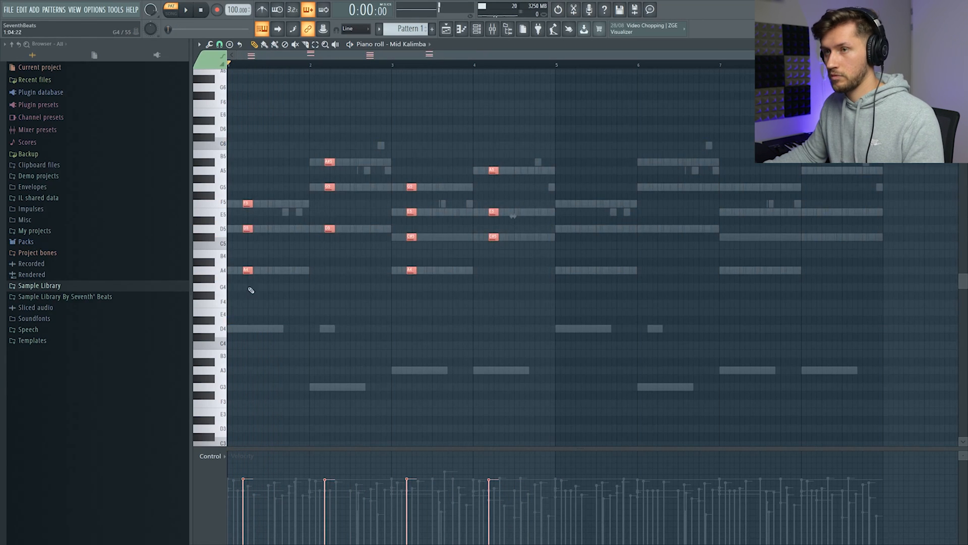
- Repeat each Mid Kalimba chord stab at step 12 of its bar and play the pattern
{"action": "left_click_drag", "start_coordinate": [247, 209], "coordinate": [288, 209]}
{"action": "left_click", "coordinate": [451, 87]}
{"action": "key", "text": "space"}
- Add a third chord stab at step 15 of bars 2 and 4 in the Mid Kalimba pattern
{"action": "left_click_drag", "start_coordinate": [378, 151], "coordinate": [375, 248]}
{"action": "mouse_move", "coordinate": [371, 162]}
{"action": "left_mouse_down"}
{"action": "mouse_move", "coordinate": [288, 163]}
{"action": "mouse_move", "coordinate": [384, 163]}
{"action": "left_mouse_up"}
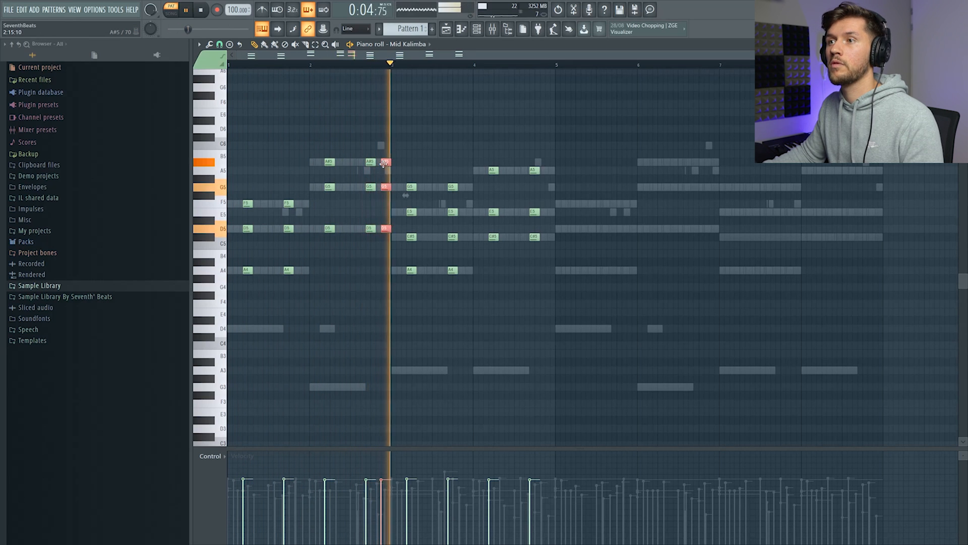
{"action": "left_click_drag", "start_coordinate": [531, 155], "coordinate": [540, 244]}
{"action": "key", "text": "ctrl+c"}
{"action": "key", "text": "ctrl+v"}
{"action": "left_click_drag", "start_coordinate": [289, 171], "coordinate": [557, 171]}
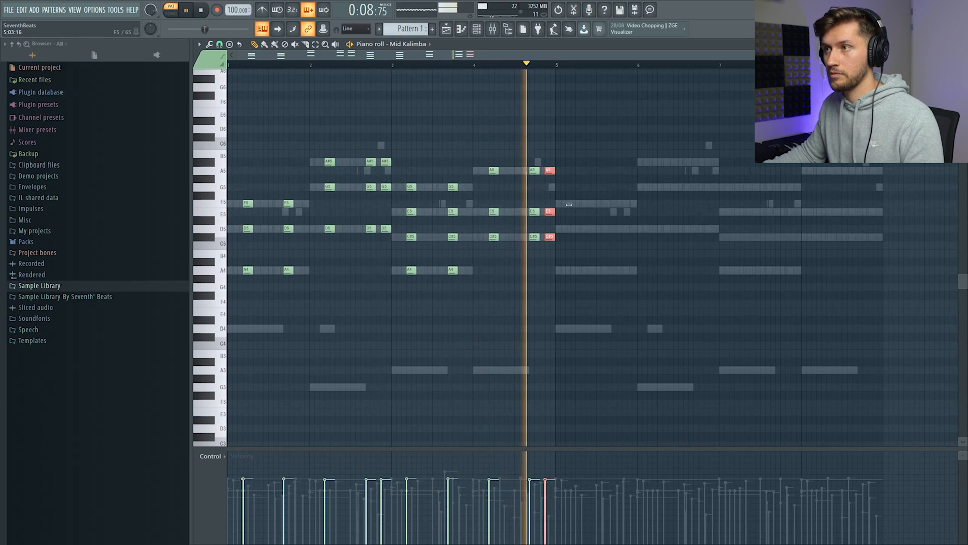
- Duplicate the four-bar Mid Kalimba pattern into bars 5 to 8 and play it
{"action": "key", "text": "space"}
{"action": "key", "text": "ctrl+a"}
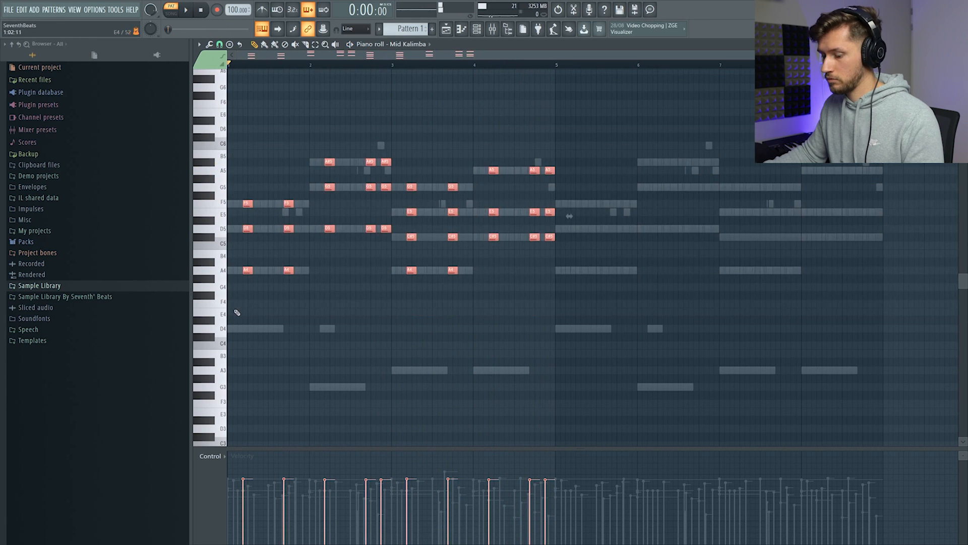
{"action": "key", "text": "ctrl+b"}
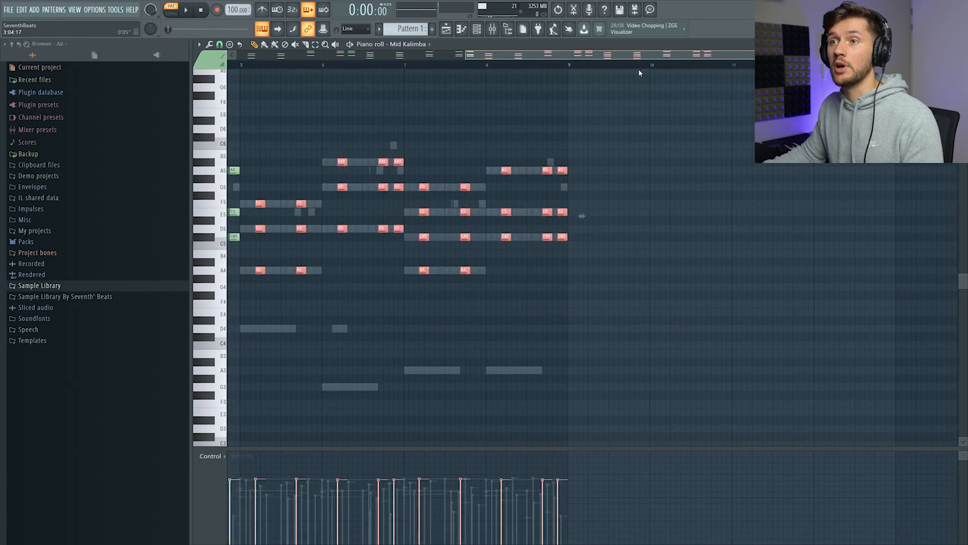
{"action": "left_click", "coordinate": [337, 270]}
{"action": "key", "text": "space"}
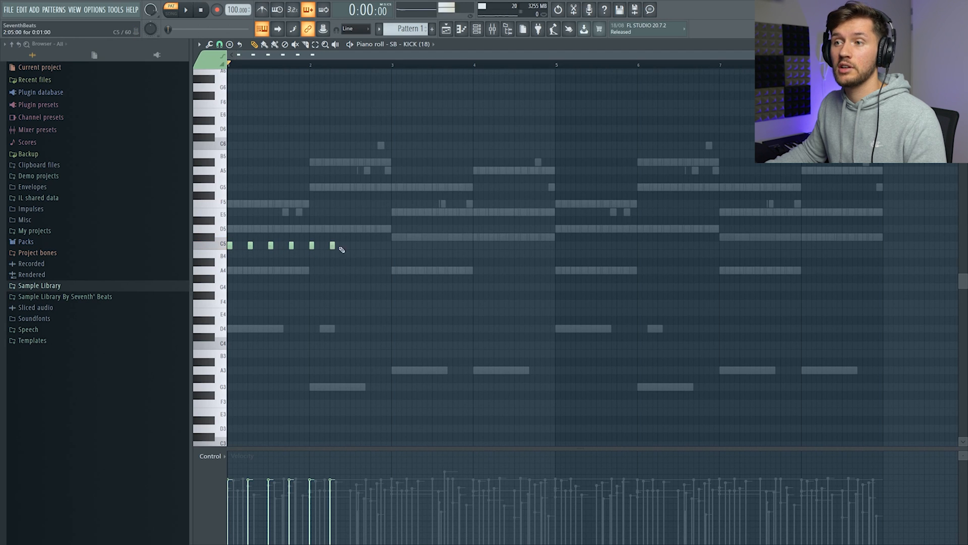
- Repeat the two-bar SB - KICK pattern across all eight bars
{"action": "key", "text": "ctrl+a"}
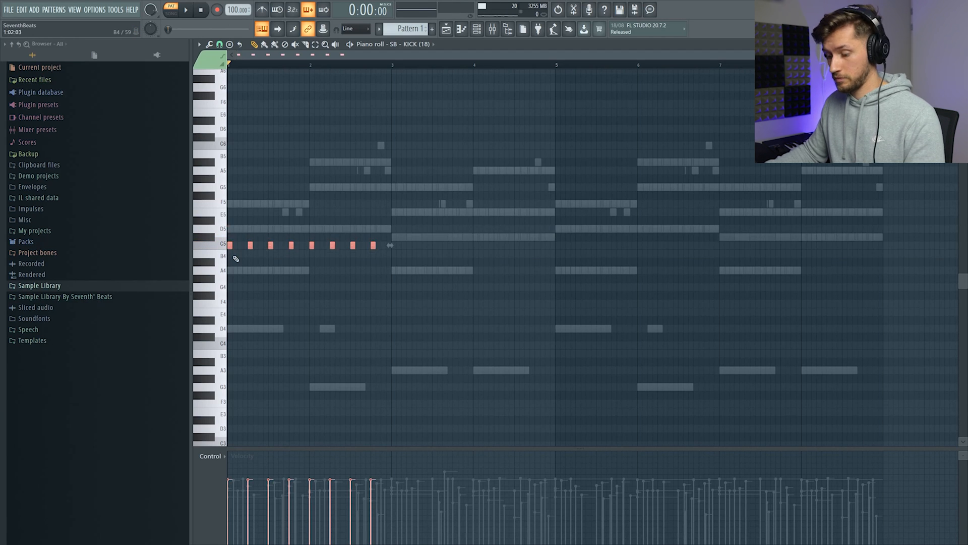
{"action": "left_click", "coordinate": [447, 60]}
{"action": "key", "text": "space"}
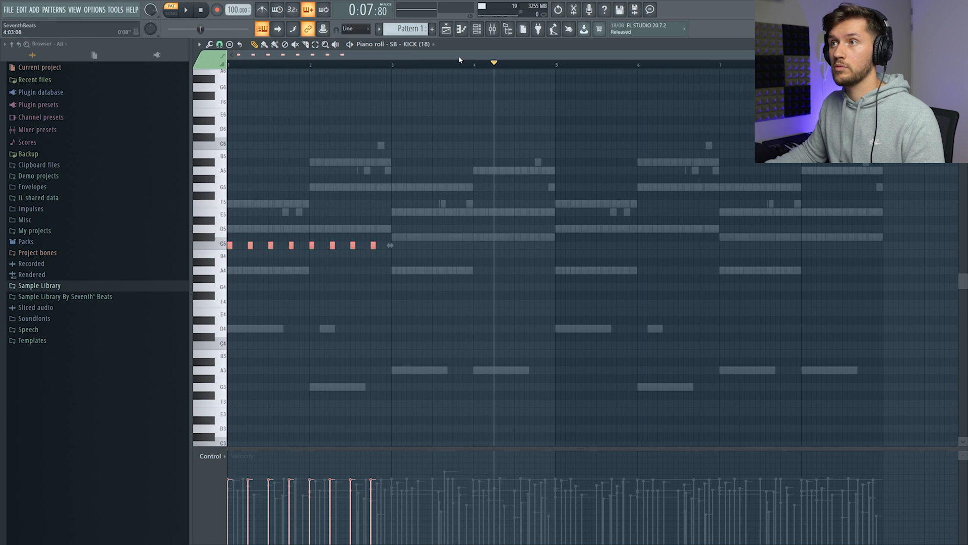
{"action": "key", "text": "ctrl+b"}
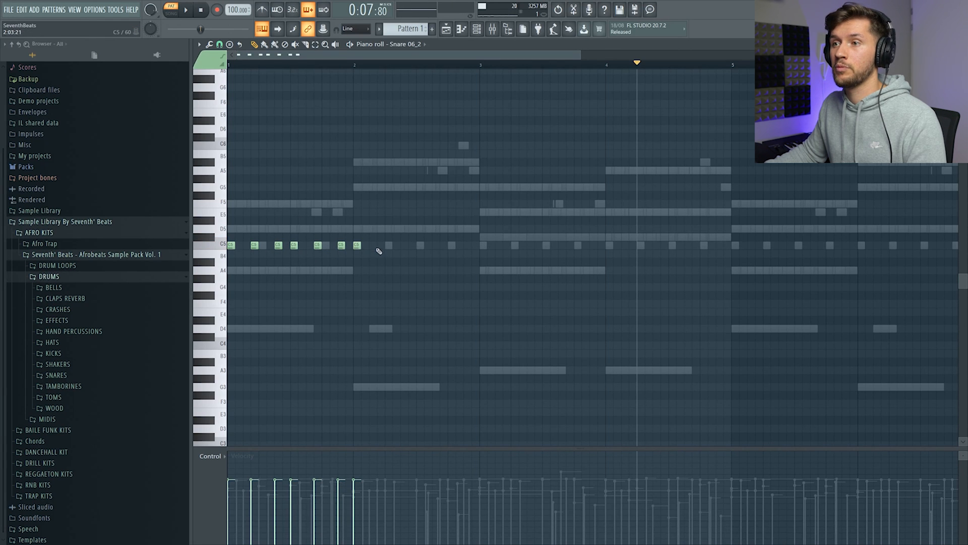
- Duplicate the two-bar Snare 06_2 pattern until it fills eight bars, and play the beat
{"action": "left_click_drag", "start_coordinate": [217, 232], "coordinate": [221, 256]}
{"action": "key", "text": "ctrl+b"}
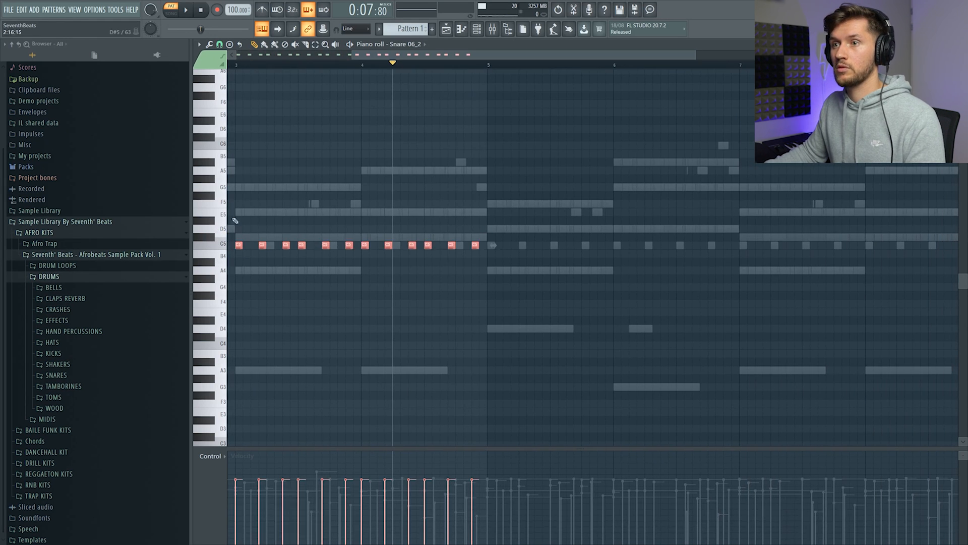
{"action": "left_click_drag", "start_coordinate": [494, 56], "coordinate": [259, 83]}
{"action": "key", "text": "ctrl+b"}
{"action": "key", "text": "space"}
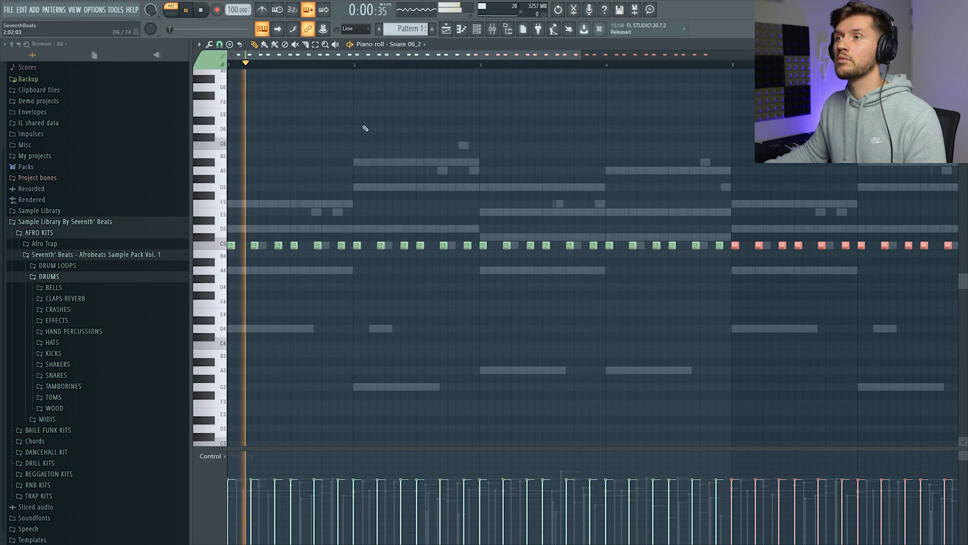
- Copy the Snare 06_2 pattern into the Snare 07 and Perc [ Way ] channels
{"action": "key", "text": "F6"}
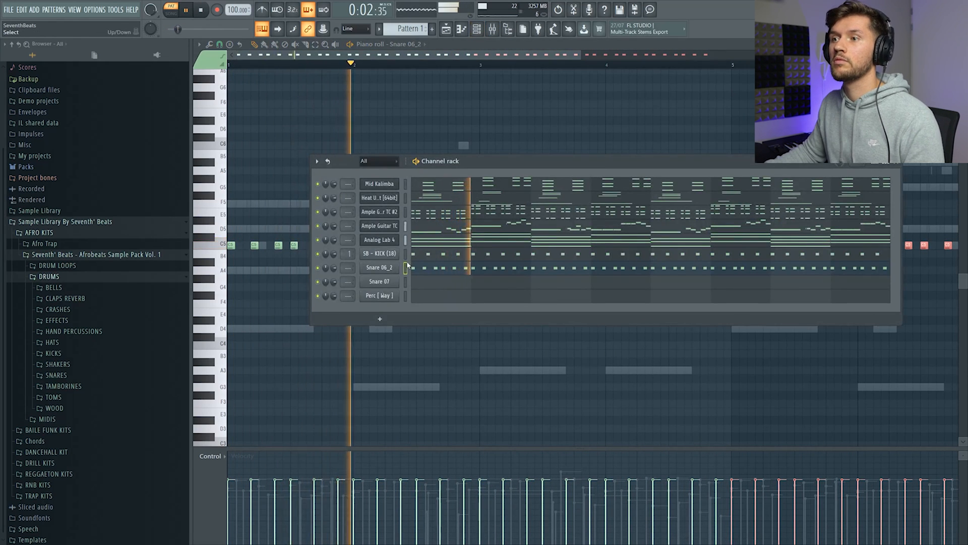
{"action": "left_click", "coordinate": [407, 282]}
{"action": "key", "text": "ctrl+v"}
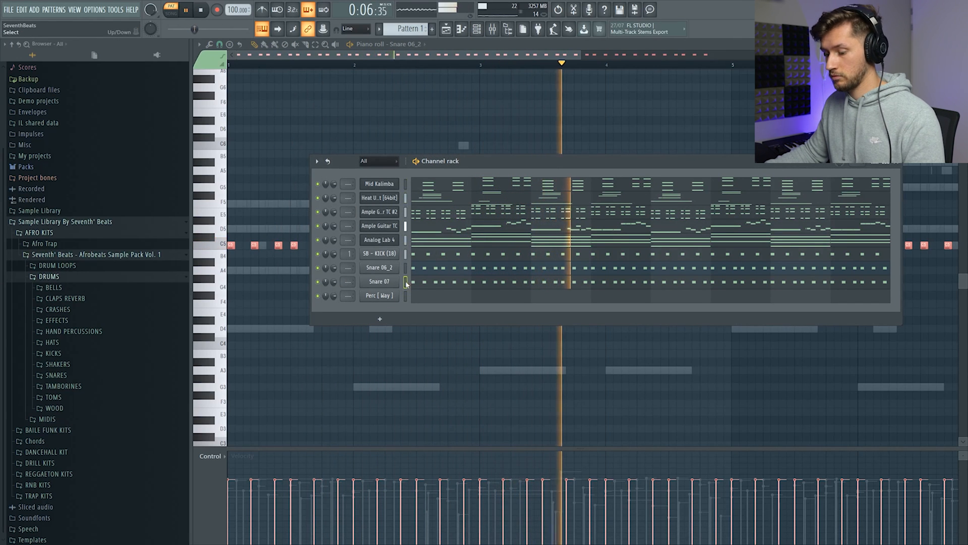
{"action": "left_click", "coordinate": [406, 296]}
{"action": "key", "text": "ctrl+v"}
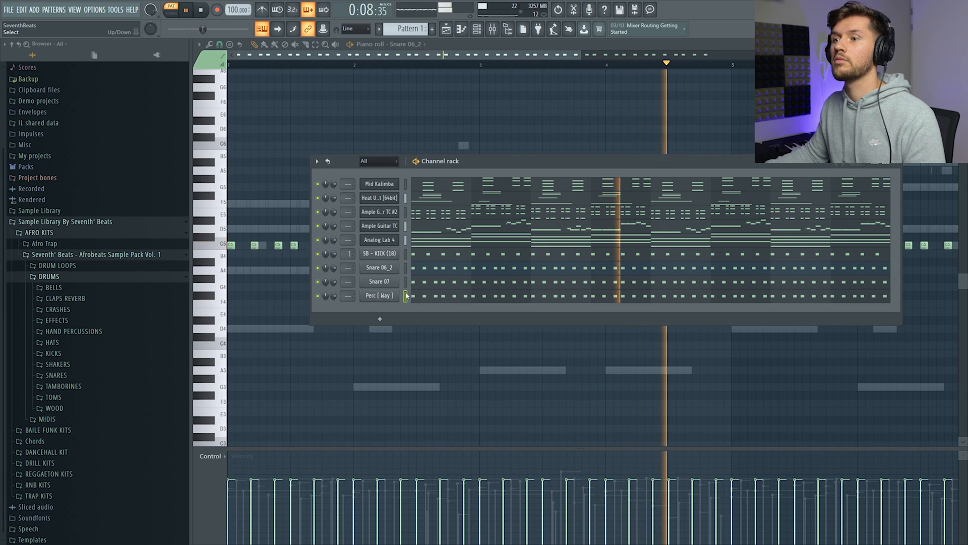
- Set the Perc [ Way ] channel's volume to 60% and return to the channel rack
{"action": "left_click", "coordinate": [379, 296]}
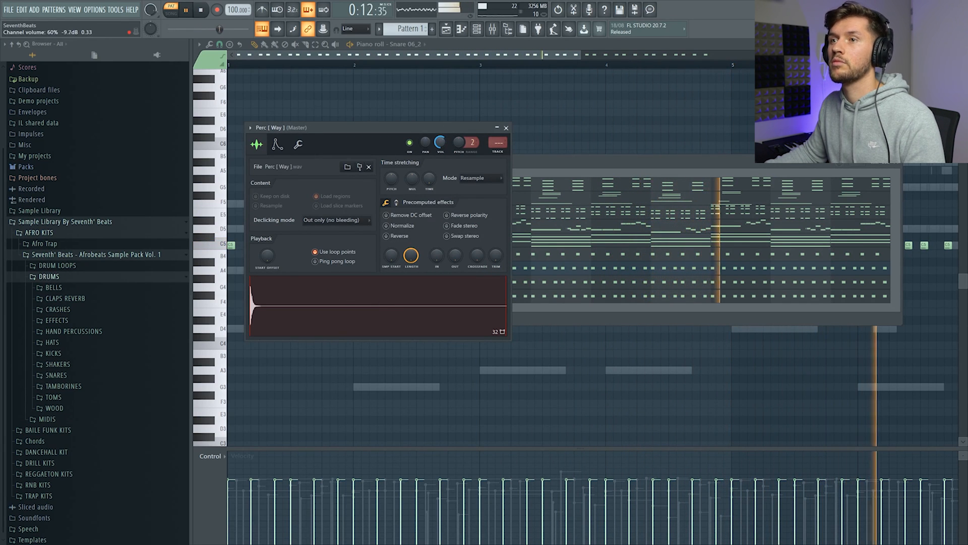
{"action": "left_click", "coordinate": [446, 55]}
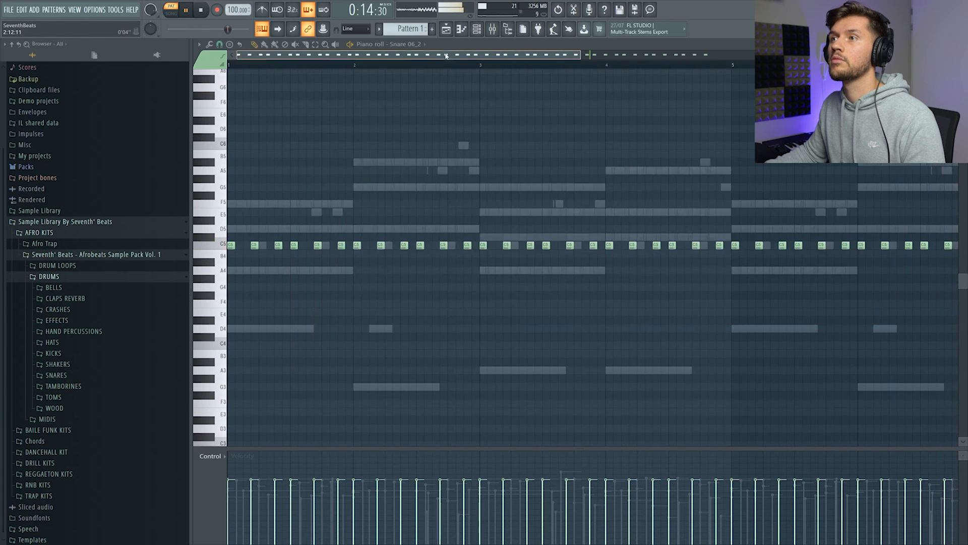
{"action": "key", "text": "F6"}
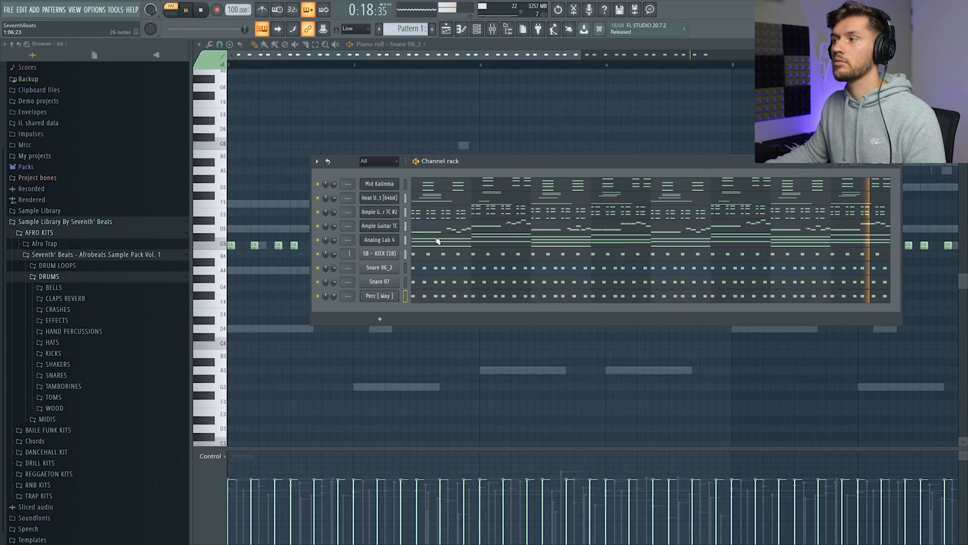
- Insert a Bass instrument channel above Mid Kalimba
{"action": "right_click", "coordinate": [396, 182]}
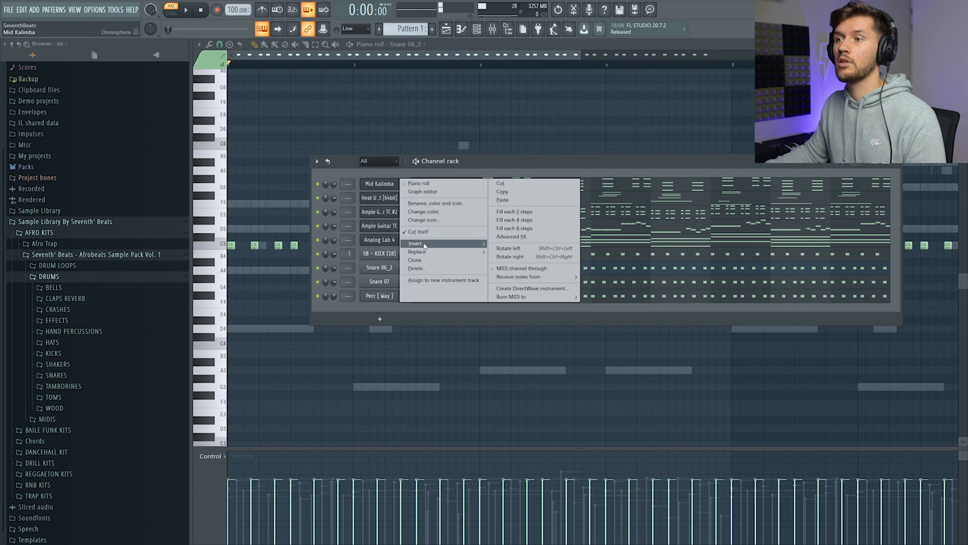
{"action": "left_click", "coordinate": [445, 163]}
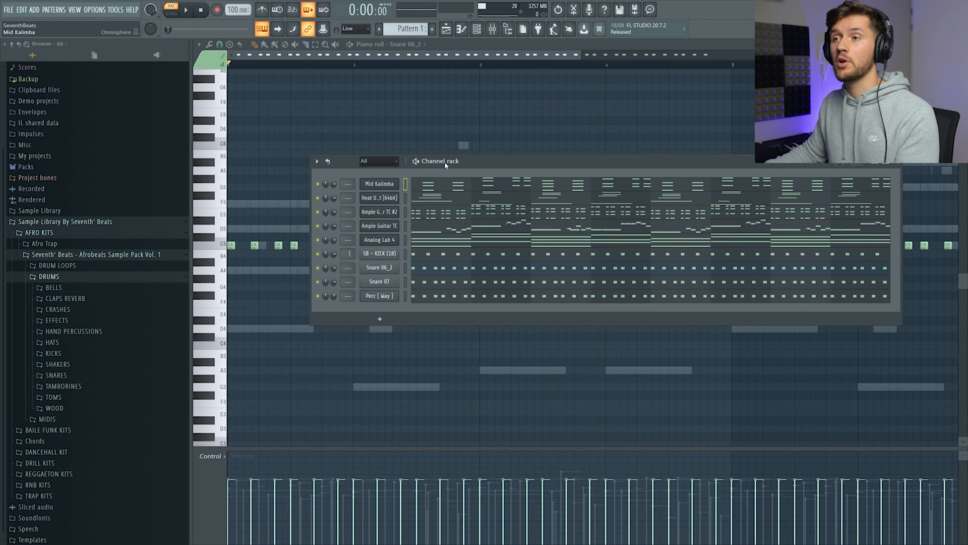
{"action": "right_click", "coordinate": [391, 181]}
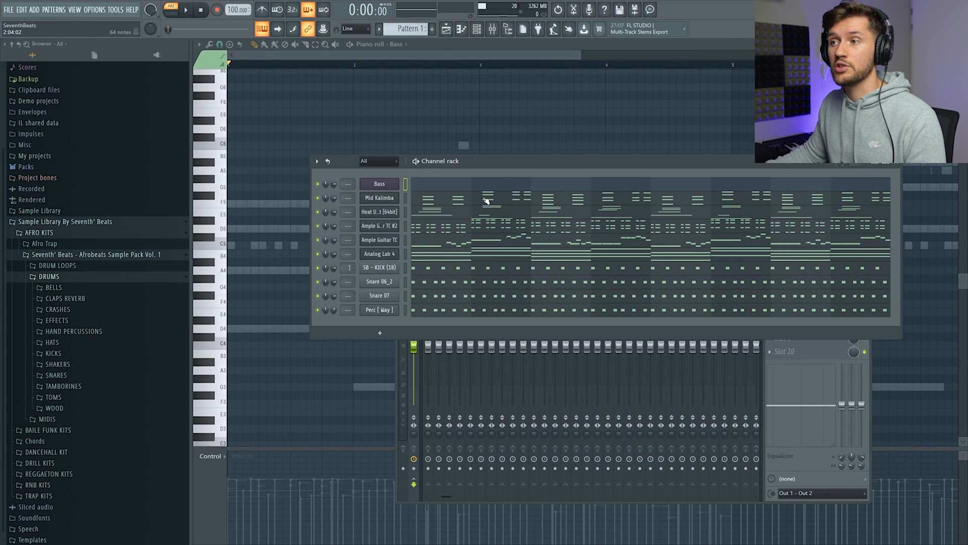
- Copy only the low D4, G3 and A3 notes from Heat Up 3 into the Bass channel
{"action": "left_click", "coordinate": [486, 214]}
{"action": "left_click_drag", "start_coordinate": [222, 267], "coordinate": [225, 381]}
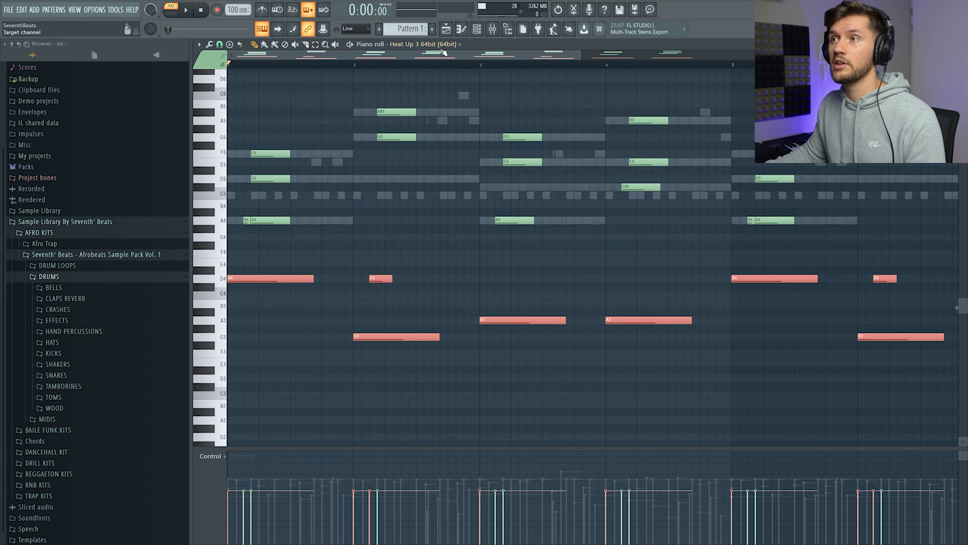
{"action": "left_click", "coordinate": [478, 30]}
{"action": "left_click", "coordinate": [449, 185]}
{"action": "key", "text": "ctrl+v"}
{"action": "key", "text": "ctrl+d"}
- Delete the short D4 notes in bars 2 and 6 and shorten the remaining bass notes to three steps
{"action": "right_click", "coordinate": [382, 278]}
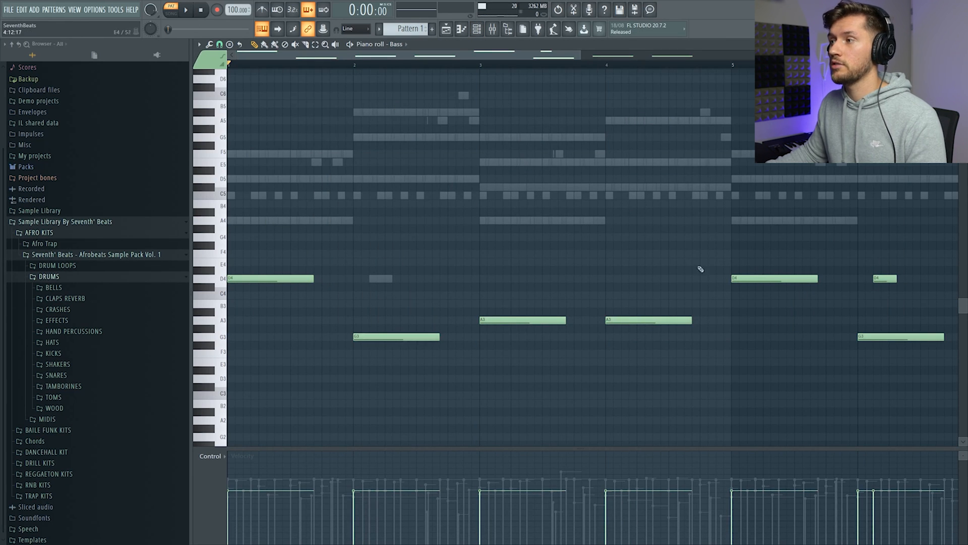
{"action": "key", "text": "ctrl+a"}
{"action": "scroll", "coordinate": [331, 315], "scroll_direction": "down", "scroll_amount": 1}
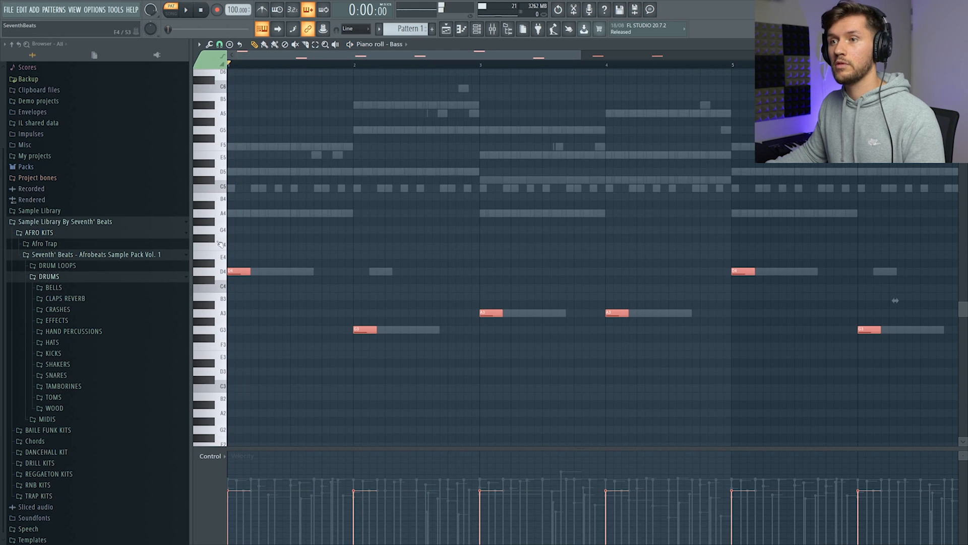
- Repeat each bass note at step 9 of its bar
{"action": "left_click_drag", "start_coordinate": [241, 272], "coordinate": [304, 273]}
{"action": "left_click", "coordinate": [366, 239]}
{"action": "right_click", "coordinate": [365, 240]}
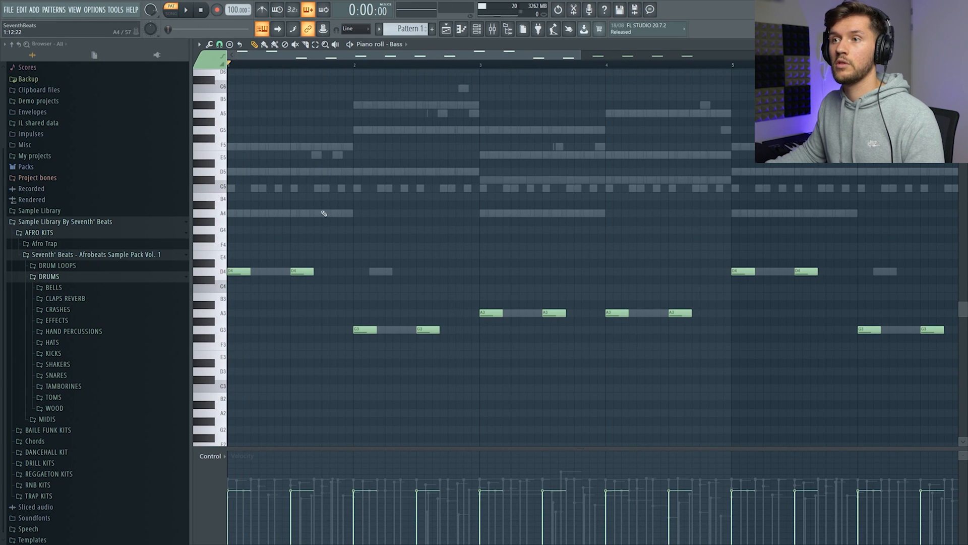
- Add an A4 at step 13 of bar 1, lengthen all bass notes to four steps, and play the line
{"action": "key", "text": "space"}
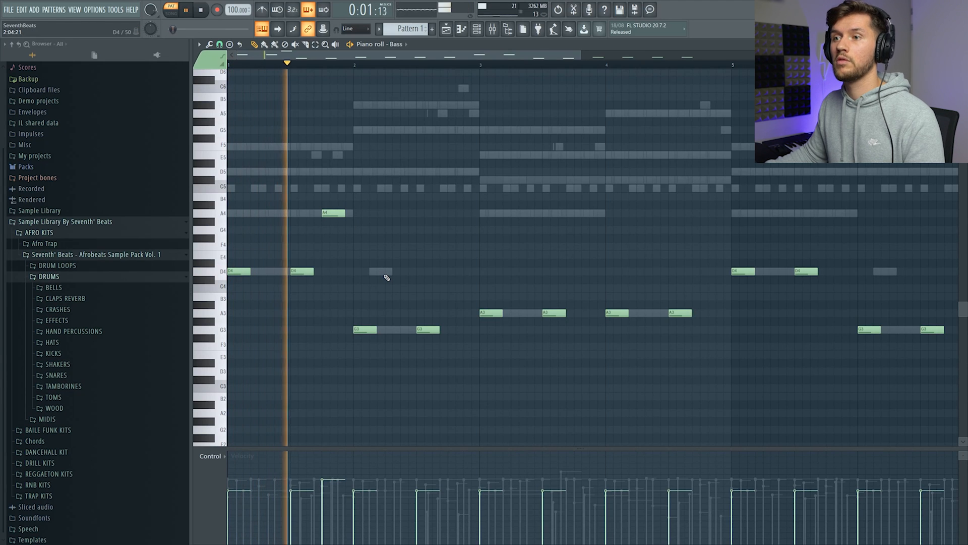
{"action": "key", "text": "ctrl+a"}
{"action": "key", "text": "space"}
{"action": "left_click_drag", "start_coordinate": [314, 272], "coordinate": [321, 272]}
{"action": "left_click", "coordinate": [424, 244]}
{"action": "right_click", "coordinate": [424, 245]}
{"action": "key", "text": "space"}
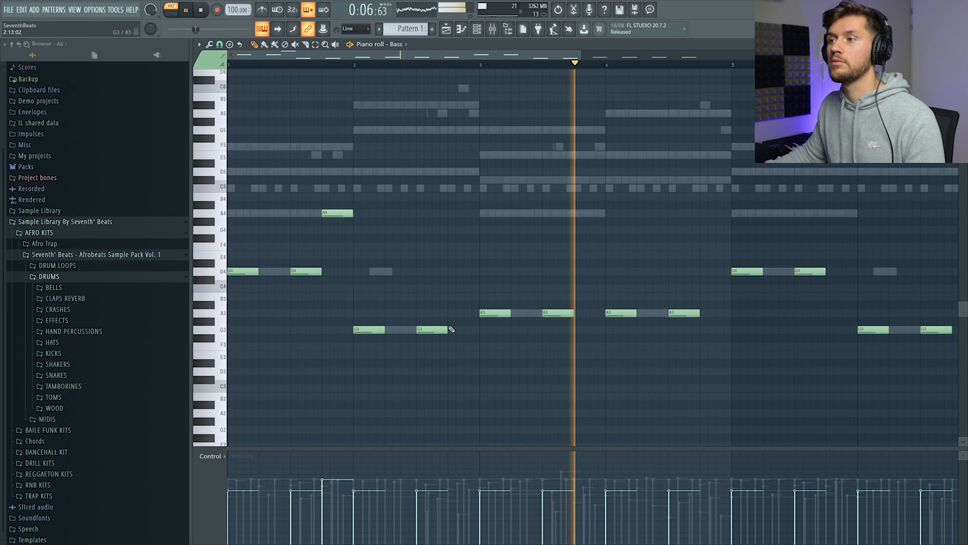
- Add closing bass notes A#3, E4 and A4–E4 to bars 2, 3 and 4, repeat the line through bar 8, and play it
{"action": "key", "text": "space"}
{"action": "key", "text": "space"}
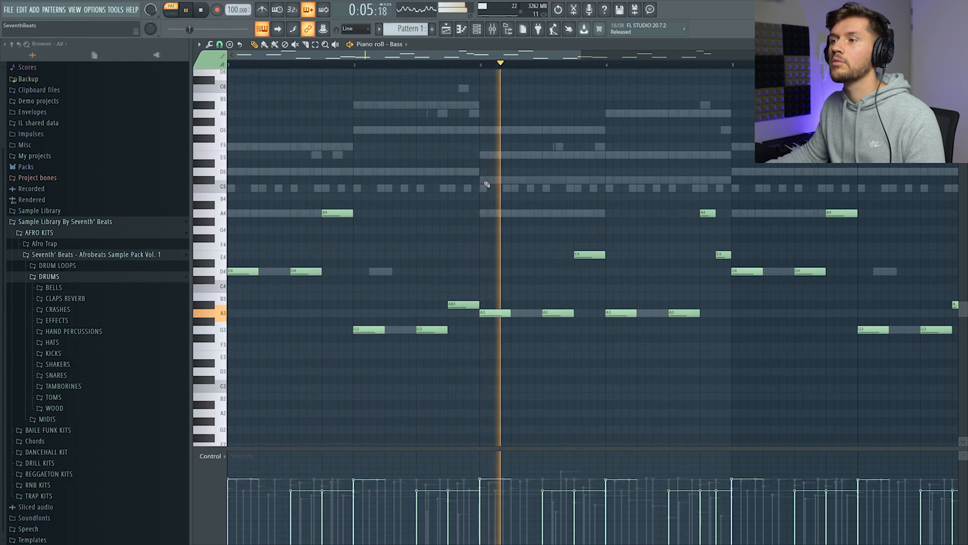
{"action": "left_click_drag", "start_coordinate": [581, 55], "coordinate": [739, 79]}
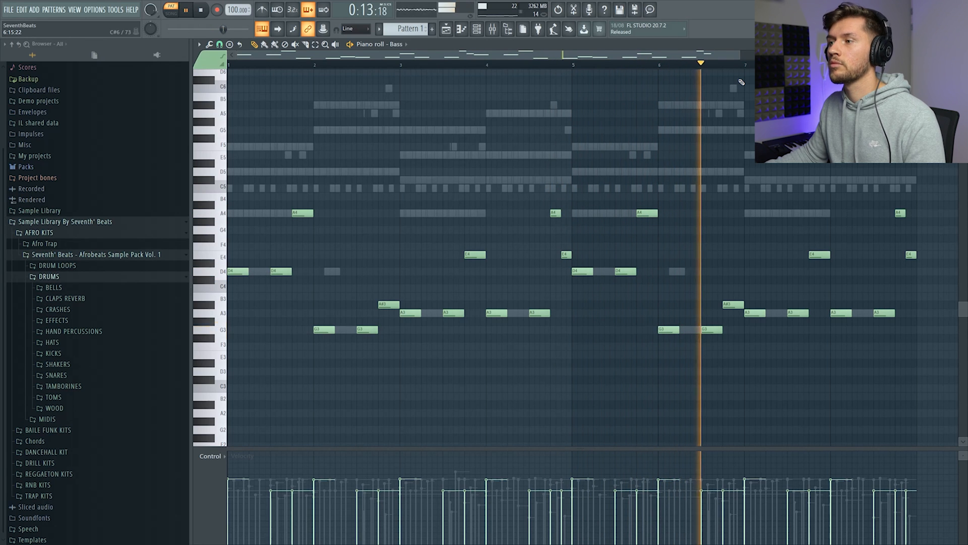
- Listen to the bass line through bar 8, then stop playback
{"action": "scroll", "coordinate": [726, 151], "scroll_direction": "up", "scroll_amount": 2}
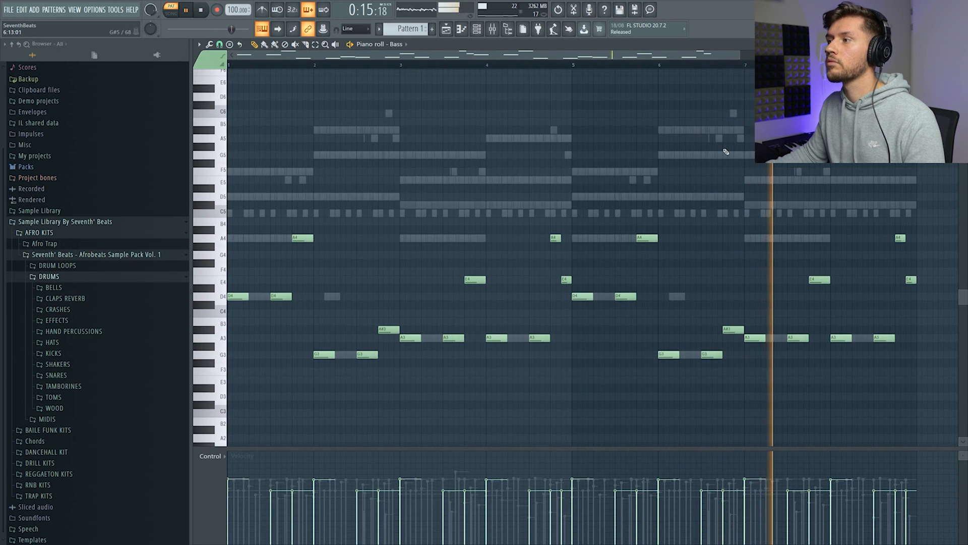
{"action": "scroll", "coordinate": [726, 152], "scroll_direction": "up", "scroll_amount": 2}
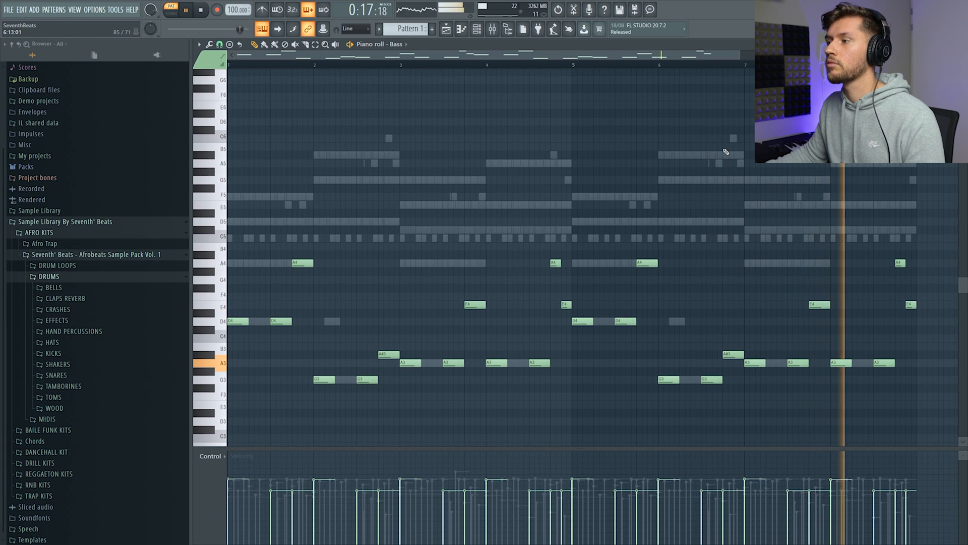
{"action": "key", "text": "space"}
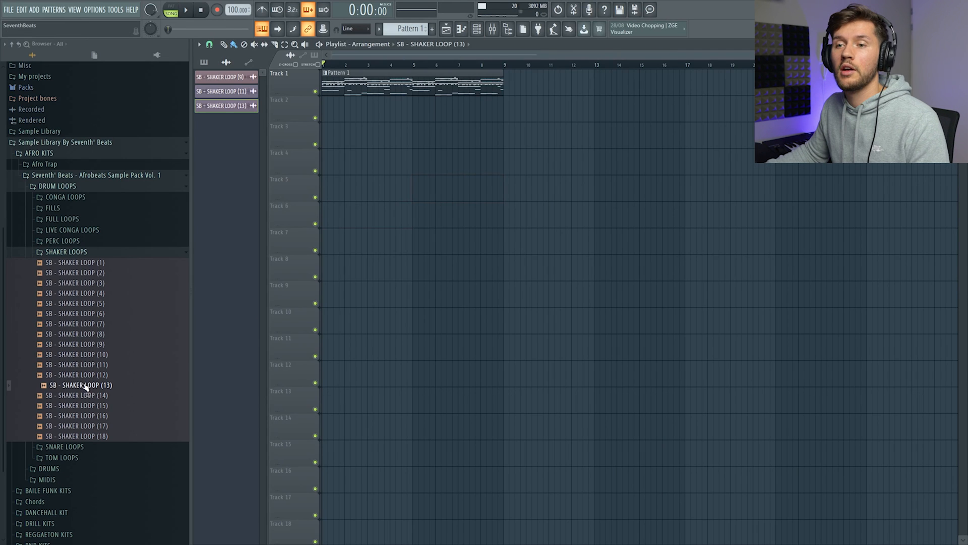
- Place SB - SHAKER LOOP (13) on Track 6 at bar 1, repeat it at bar 5 and open its channel settings
{"action": "left_click_drag", "start_coordinate": [86, 386], "coordinate": [325, 209]}
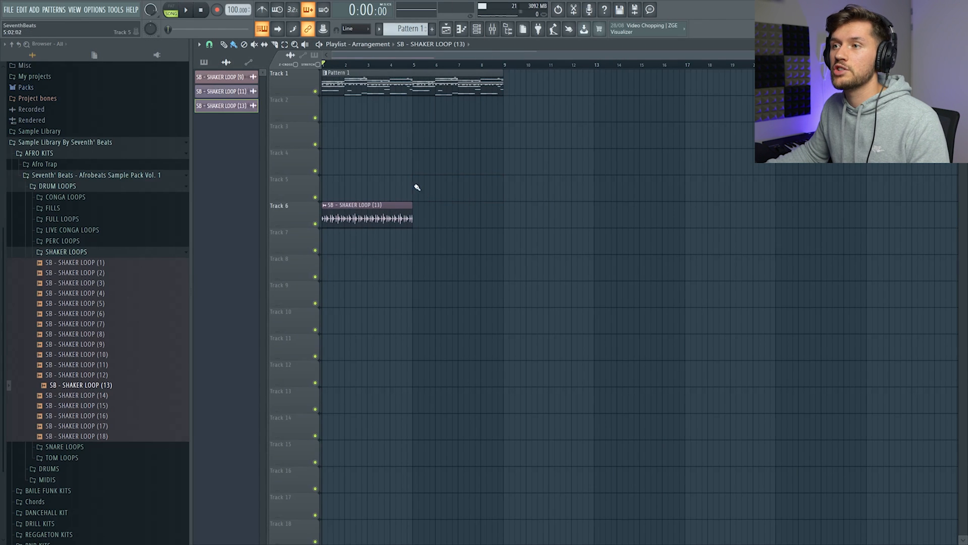
{"action": "left_click", "coordinate": [417, 214]}
{"action": "double_click", "coordinate": [443, 214]}
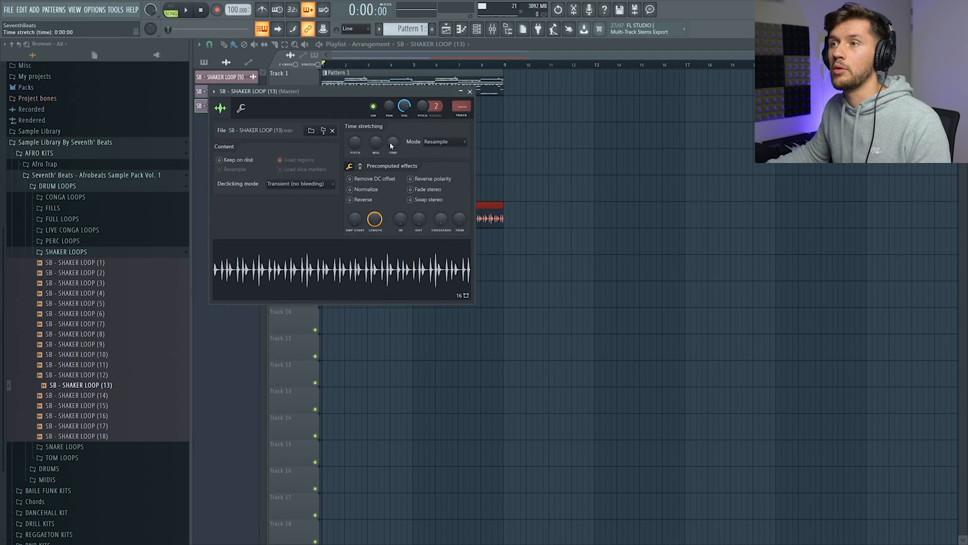
- Lower the shaker loop's channel volume to 33% while the arrangement plays
{"action": "left_click_drag", "start_coordinate": [388, 91], "coordinate": [696, 128]}
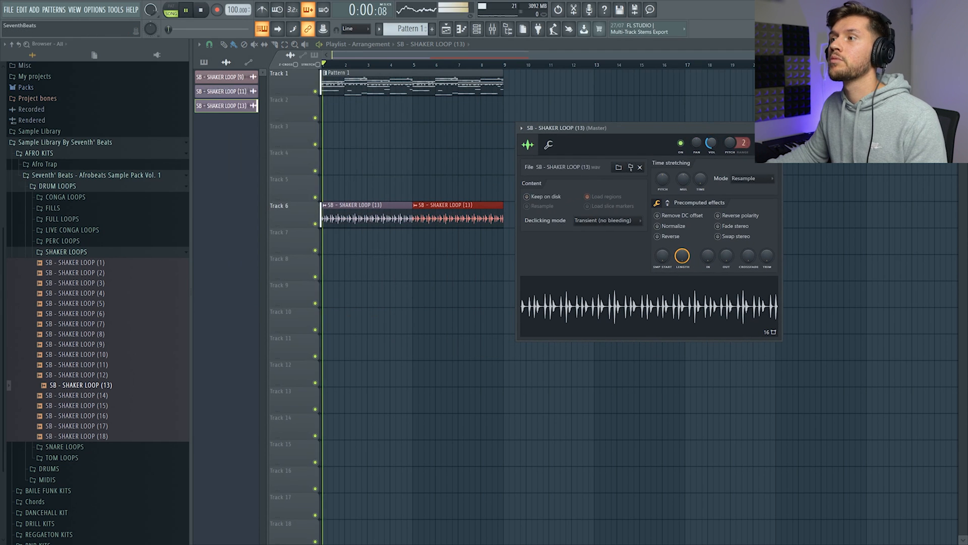
{"action": "left_click_drag", "start_coordinate": [712, 144], "coordinate": [711, 148]}
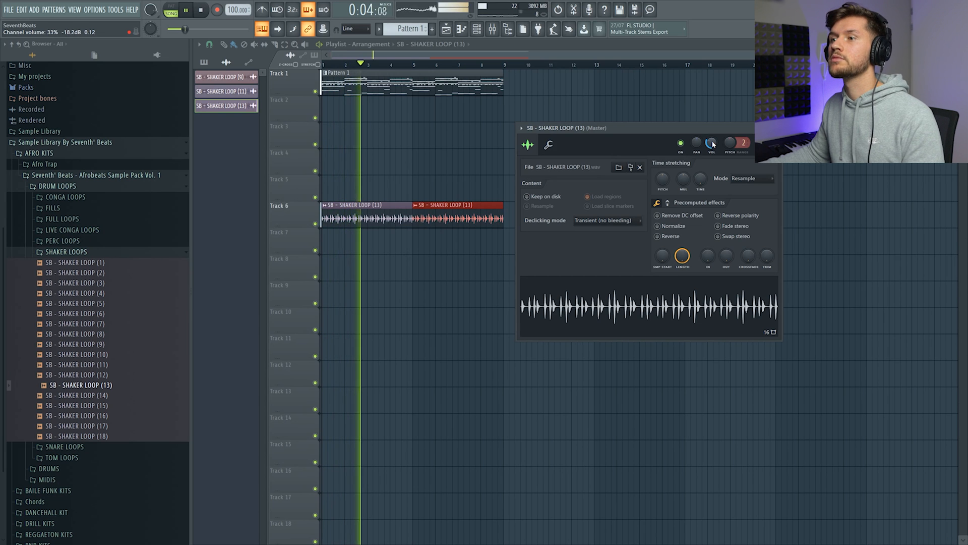
{"action": "left_click", "coordinate": [490, 46]}
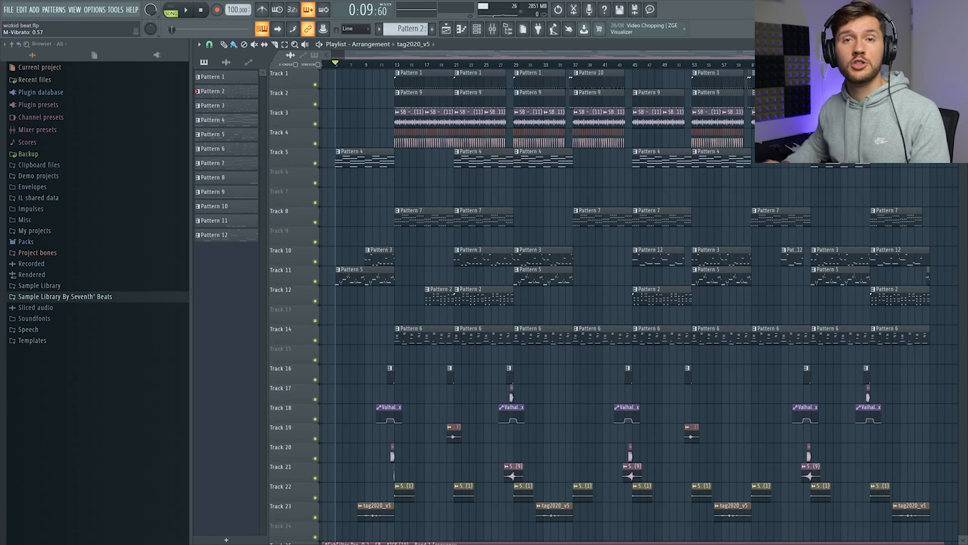
- Play the full wizkid beat arrangement from bar 5 up to bar 37, then stop
{"action": "key", "text": "space"}
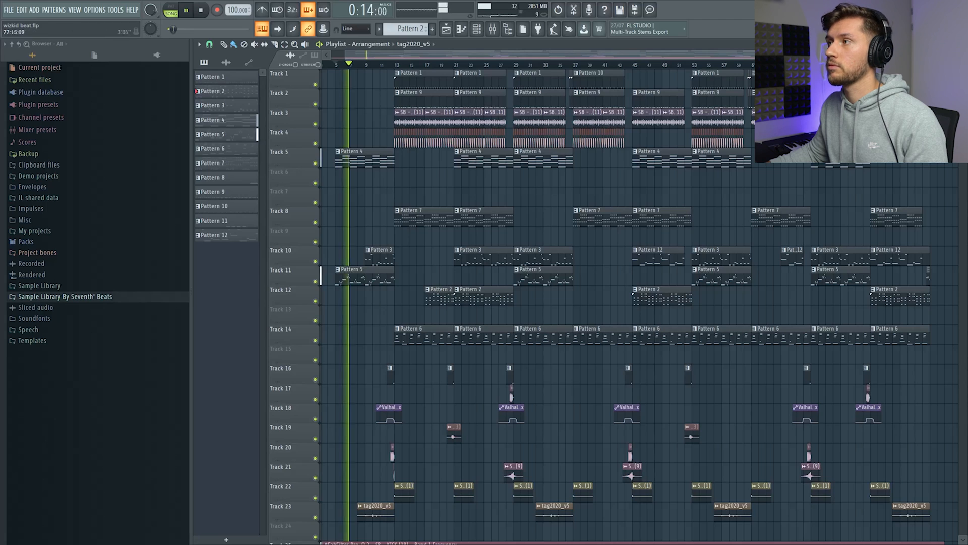
{"action": "left_click_drag", "start_coordinate": [963, 62], "coordinate": [963, 65]}
{"action": "scroll", "coordinate": [619, 172], "scroll_direction": "up", "scroll_amount": 3}
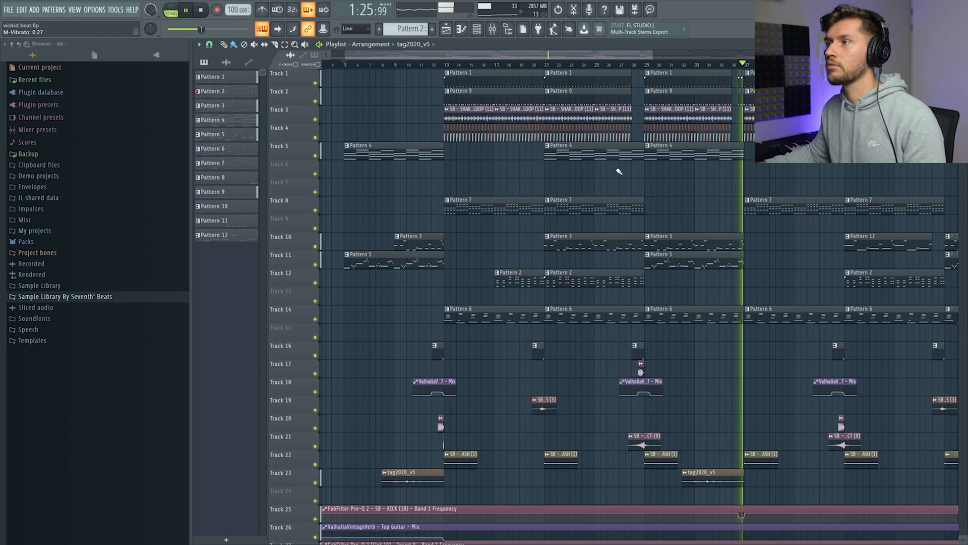
{"action": "key", "text": "space"}
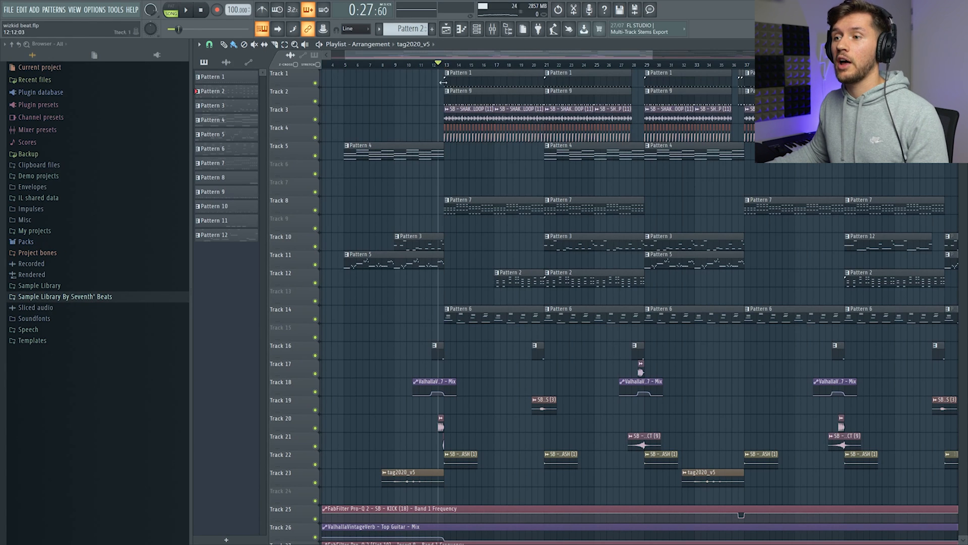
- Solo tracks 16, 18 and 20–23 to audition the transition into bar 13, and restore all tracks
{"action": "right_click", "coordinate": [315, 428]}
{"action": "left_click_drag", "start_coordinate": [316, 464], "coordinate": [316, 482]}
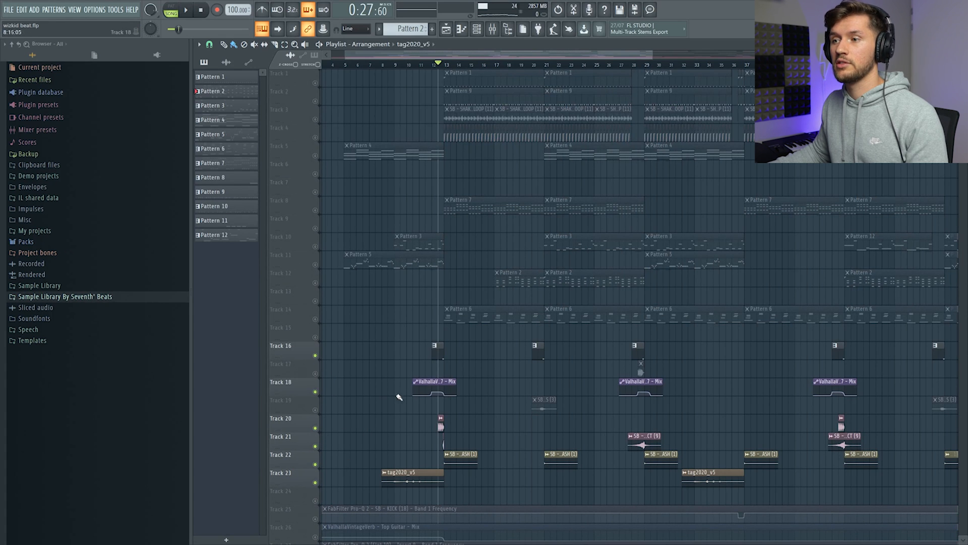
{"action": "key", "text": "space"}
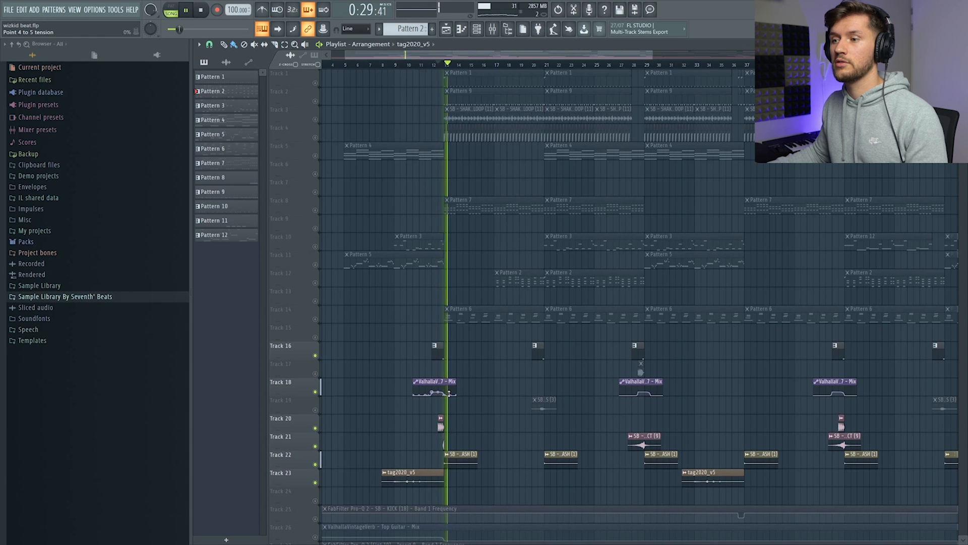
{"action": "key", "text": "space"}
{"action": "right_click", "coordinate": [315, 355]}
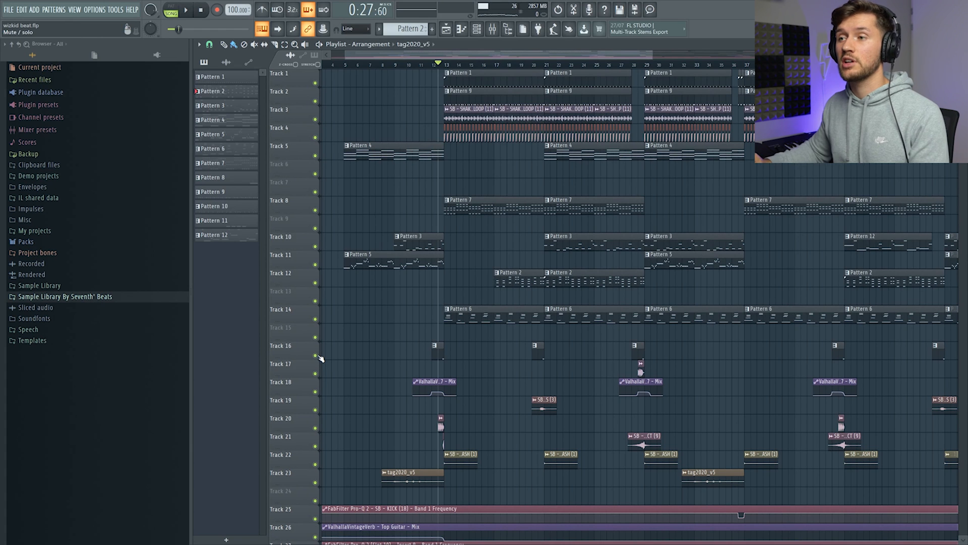
- Play the transitions into bars 13 and 21 with all tracks active, then stop
{"action": "key", "text": "space"}
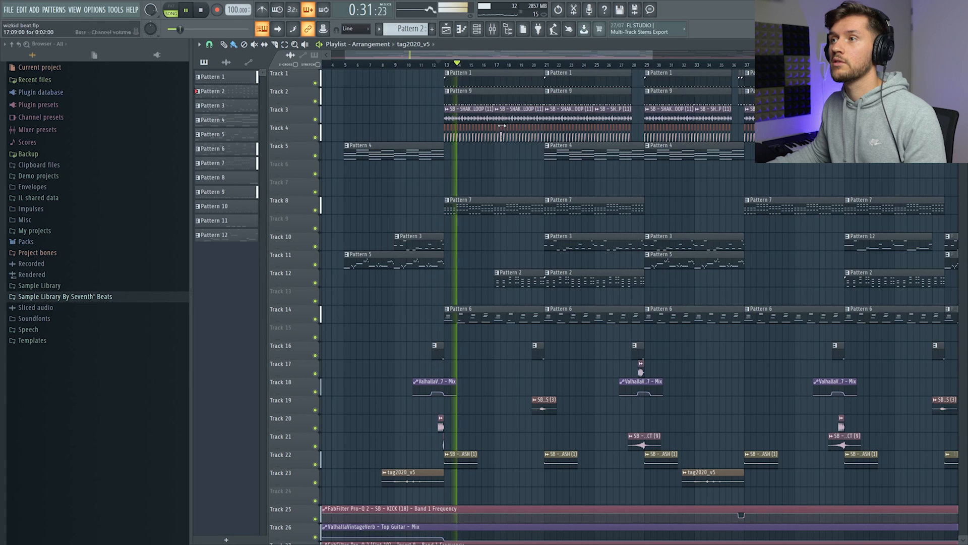
{"action": "key", "text": "space"}
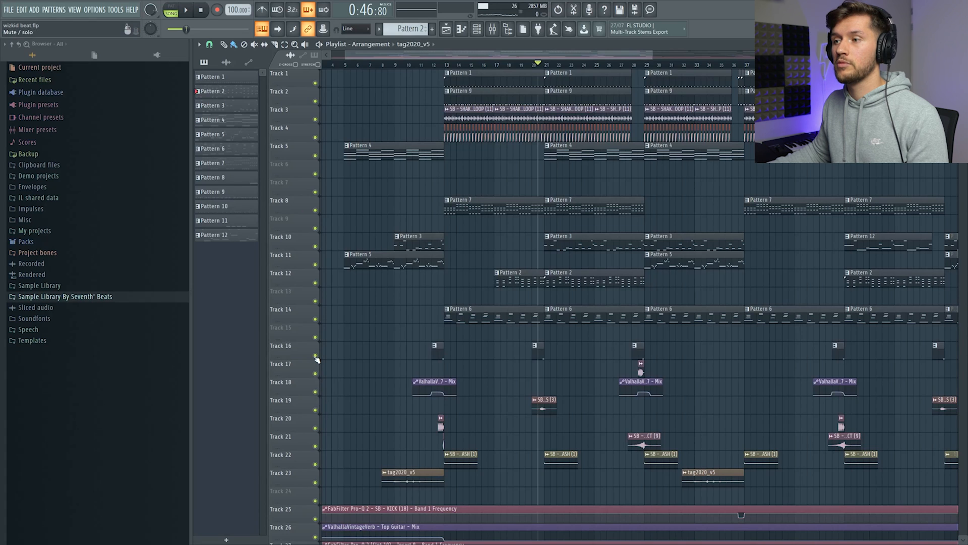
{"action": "key", "text": "space"}
{"action": "key", "text": "space"}
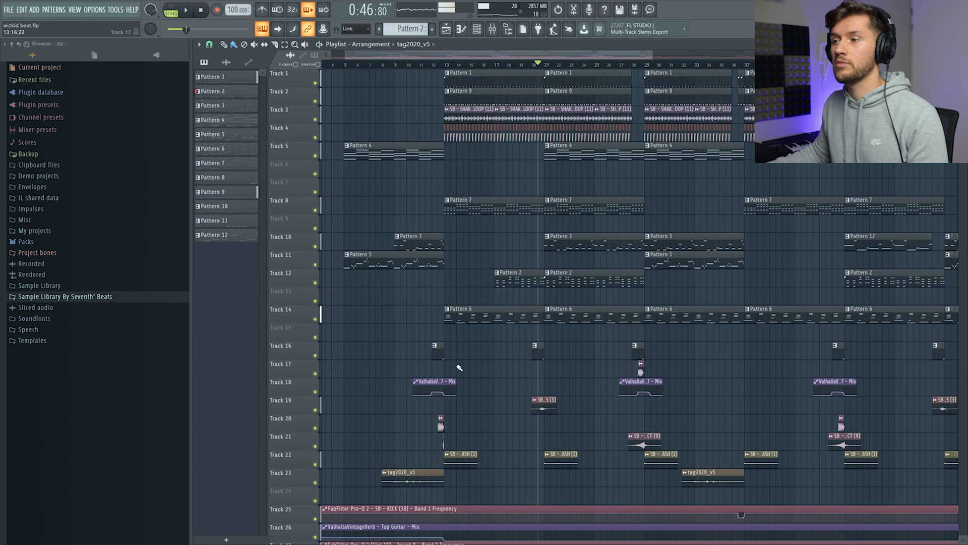
- Audition the break on Track 19 alone and with Track 16 before bar 21, then replay it with all tracks
{"action": "right_click", "coordinate": [315, 410]}
{"action": "key", "text": "space"}
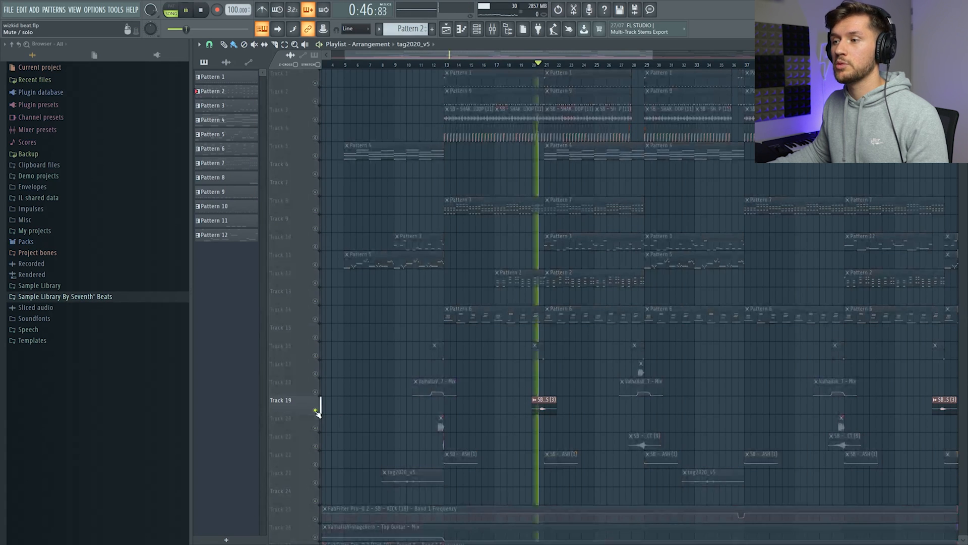
{"action": "key", "text": "space"}
{"action": "left_click", "coordinate": [315, 356]}
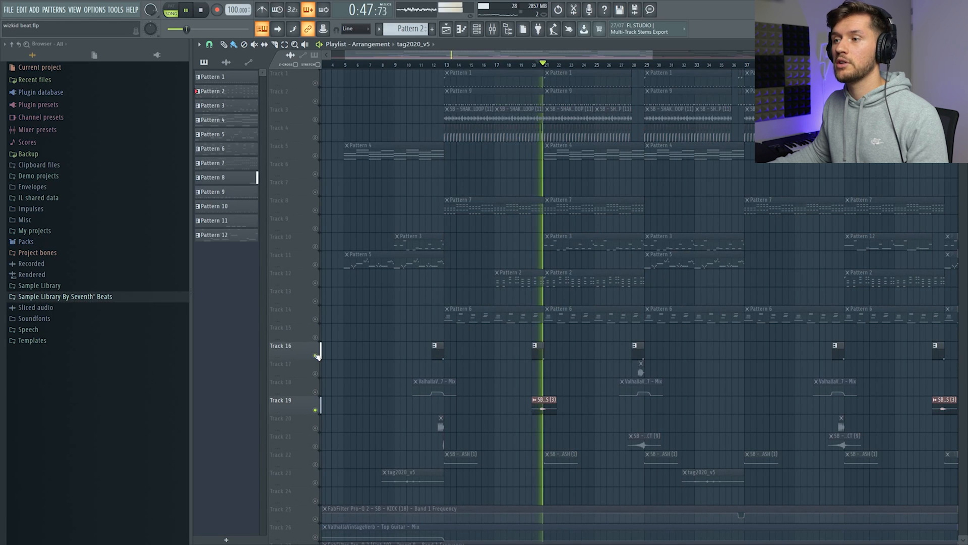
{"action": "key", "text": "space"}
{"action": "right_click", "coordinate": [316, 355]}
{"action": "key", "text": "space"}
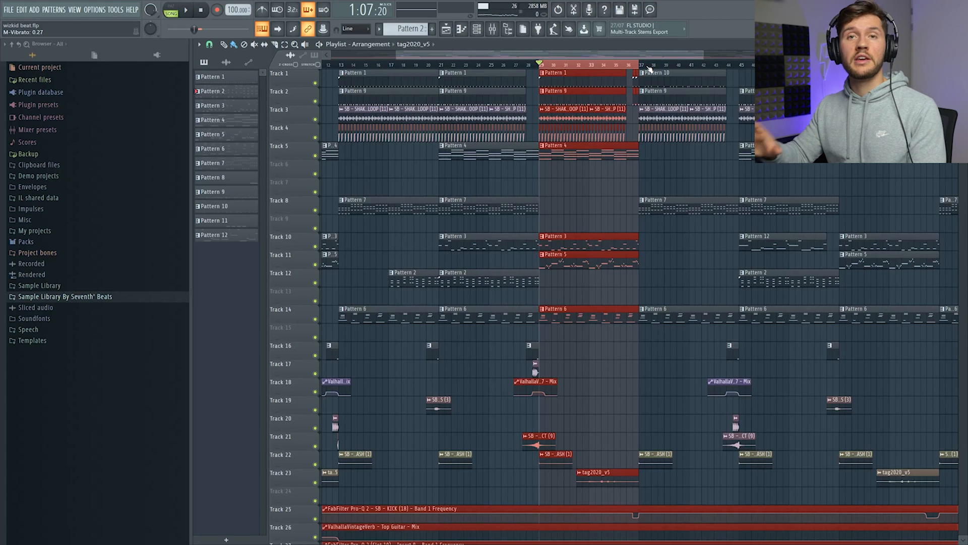
- Play the start of the selected section between bars 29 and 37 and move towards its ending
{"action": "key", "text": "space"}
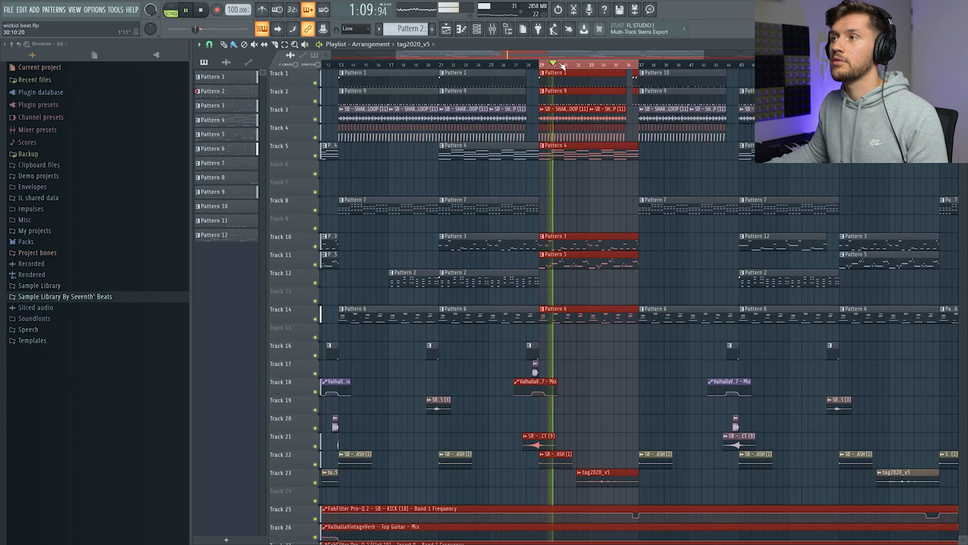
{"action": "key", "text": "space"}
{"action": "left_click_drag", "start_coordinate": [557, 67], "coordinate": [634, 65]}
- Play the arrangement from bar 36 and examine Pattern 10's kick notes in the piano roll
{"action": "left_click_drag", "start_coordinate": [396, 55], "coordinate": [509, 57]}
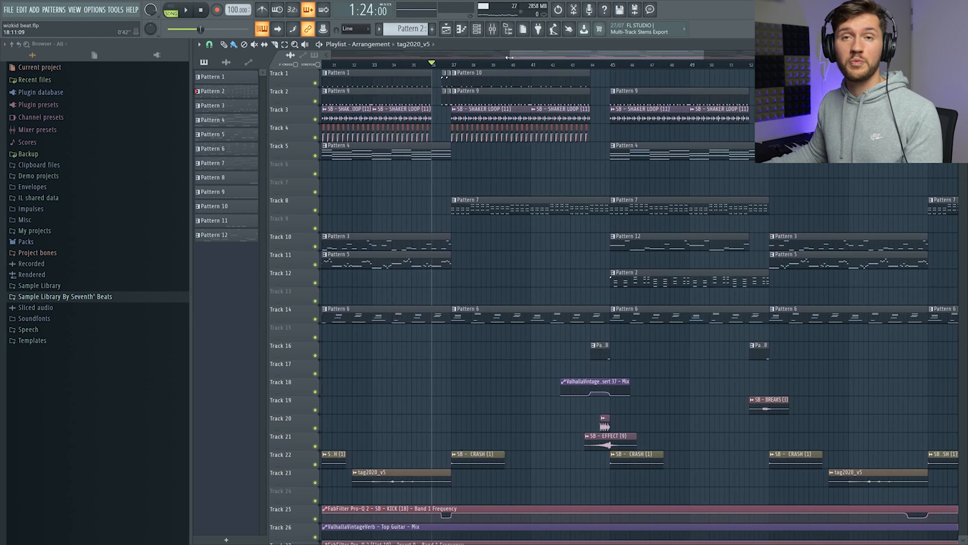
{"action": "key", "text": "space"}
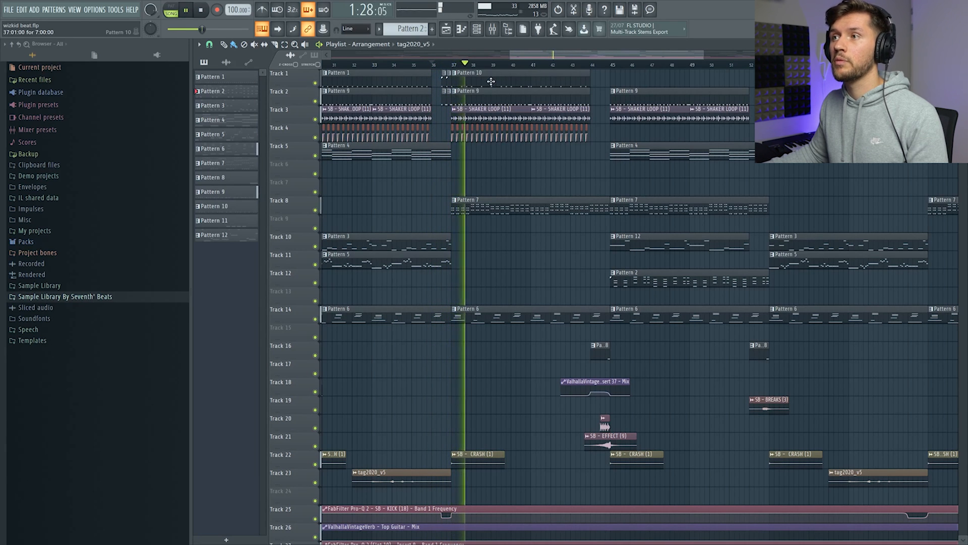
{"action": "double_click", "coordinate": [510, 75]}
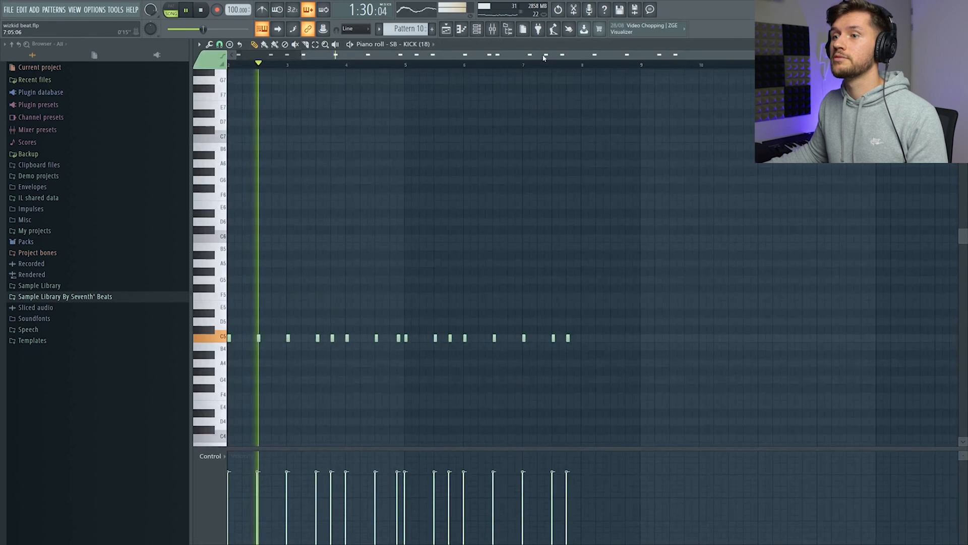
{"action": "left_click_drag", "start_coordinate": [543, 55], "coordinate": [478, 56]}
{"action": "scroll", "coordinate": [466, 257], "scroll_direction": "up", "scroll_amount": 3}
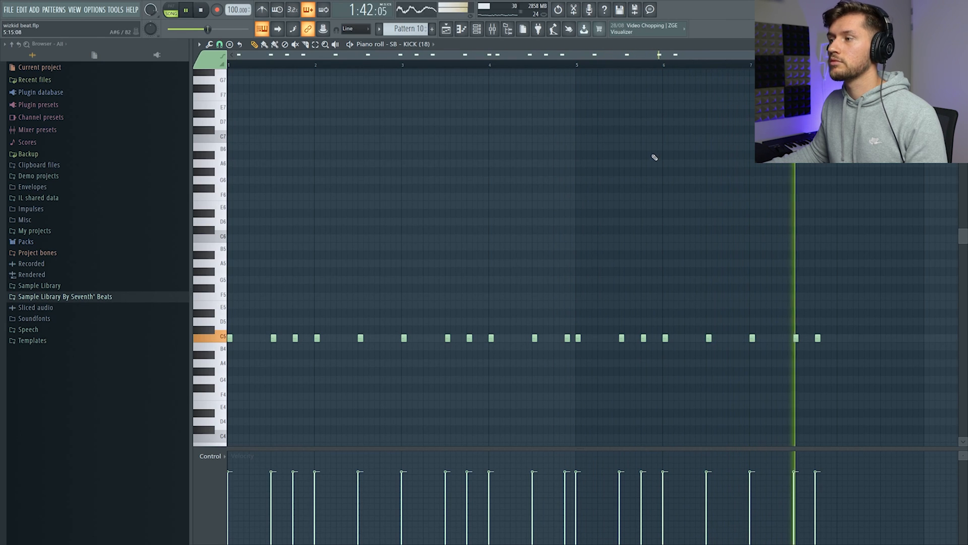
- Examine Pattern 12's bass notes from the Track 10 clip at bar 45, and return to the arrangement
{"action": "left_click", "coordinate": [455, 29]}
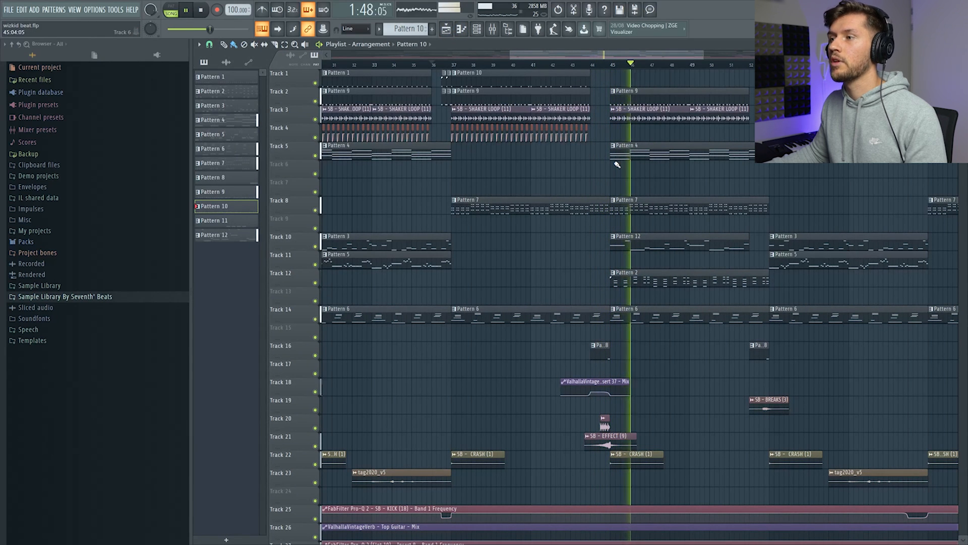
{"action": "double_click", "coordinate": [664, 245]}
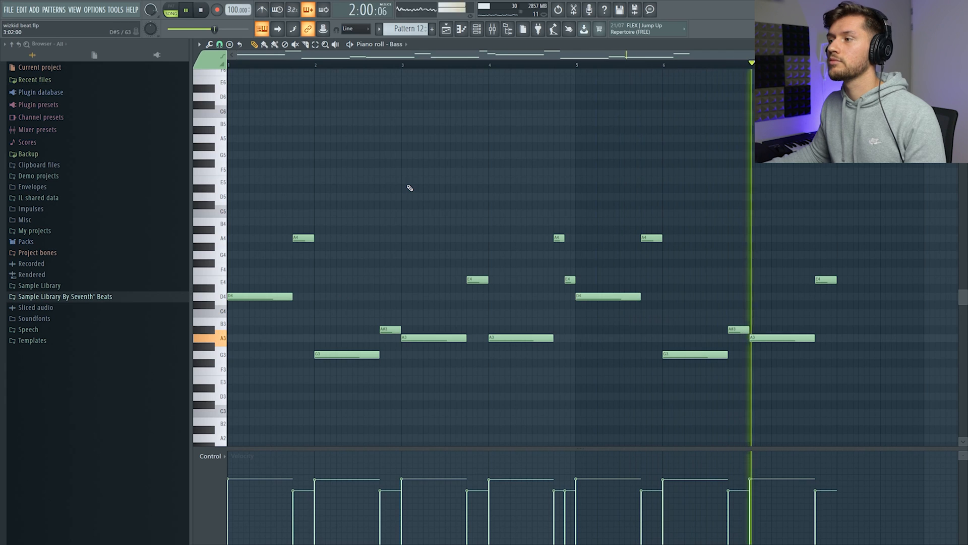
{"action": "key", "text": "F5"}
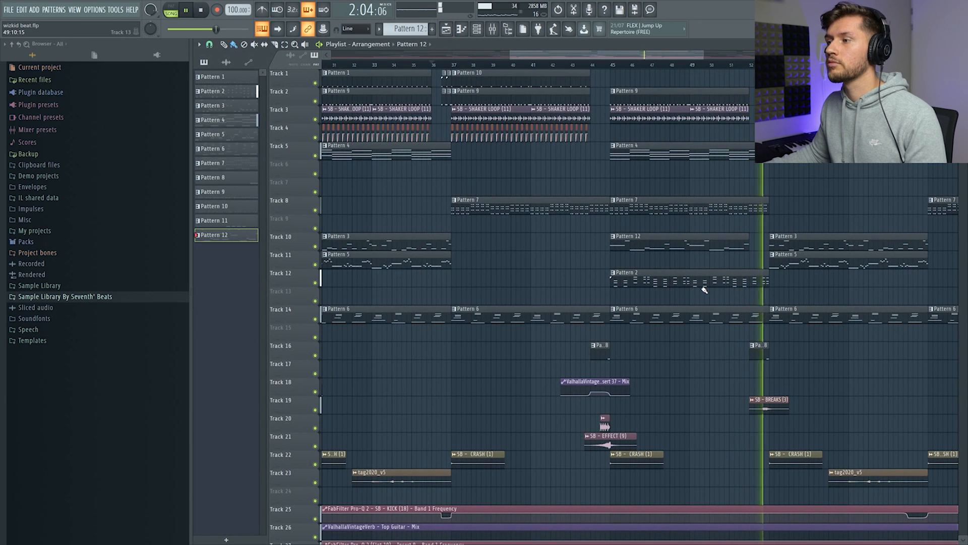
- Play the arrangement's remaining sections up to the ending and examine the automation clips on tracks 25–29
{"action": "left_click_drag", "start_coordinate": [544, 55], "coordinate": [615, 76]}
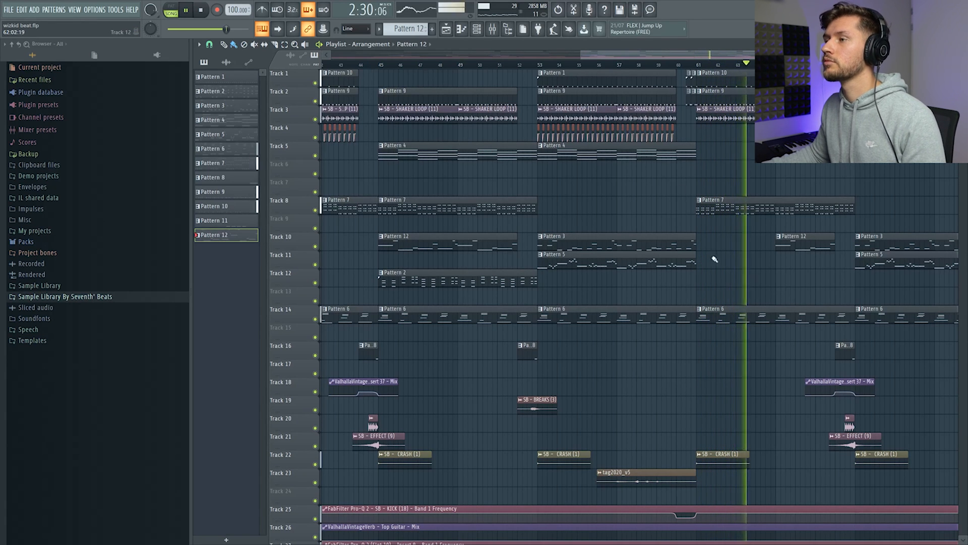
{"action": "left_click_drag", "start_coordinate": [619, 57], "coordinate": [721, 58]}
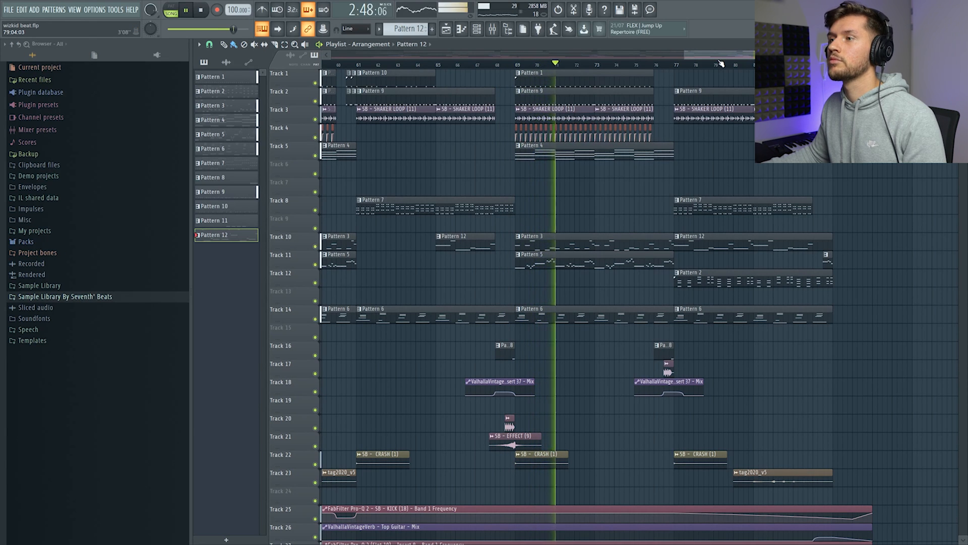
{"action": "key", "text": "space"}
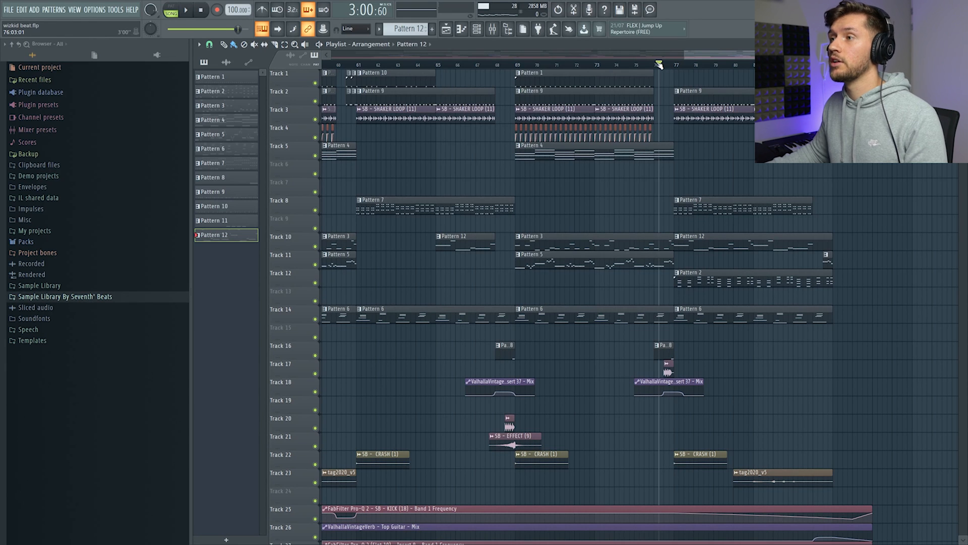
{"action": "key", "text": "space"}
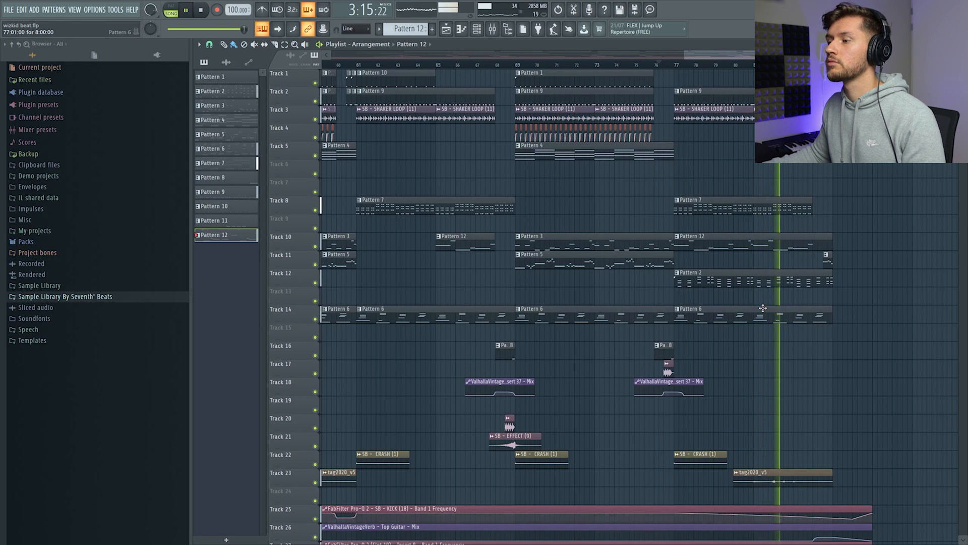
{"action": "scroll", "coordinate": [792, 323], "scroll_direction": "down", "scroll_amount": 4}
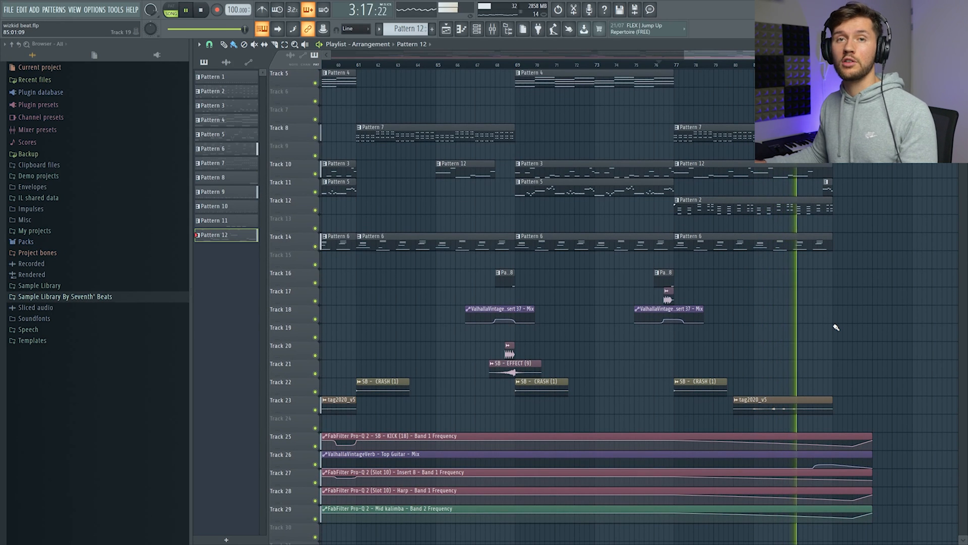